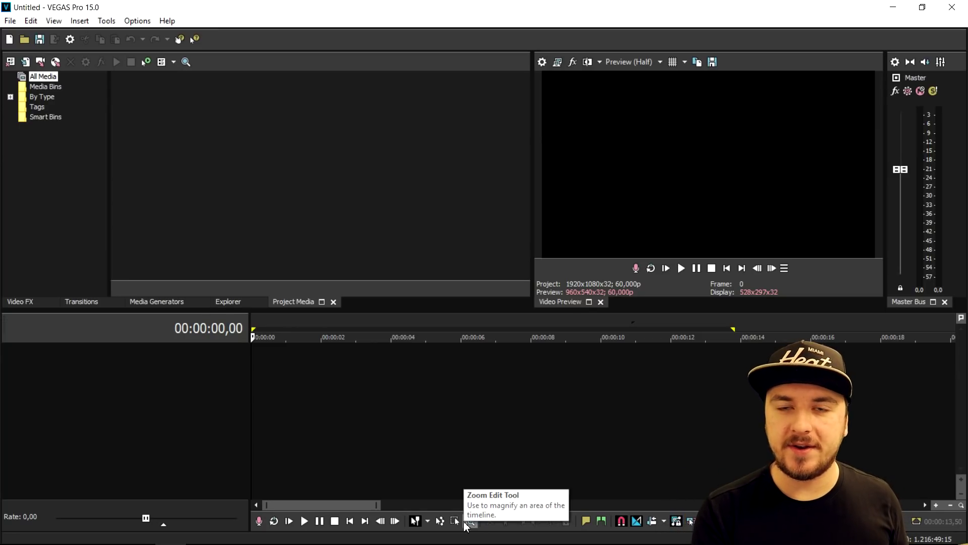
click(469, 522)
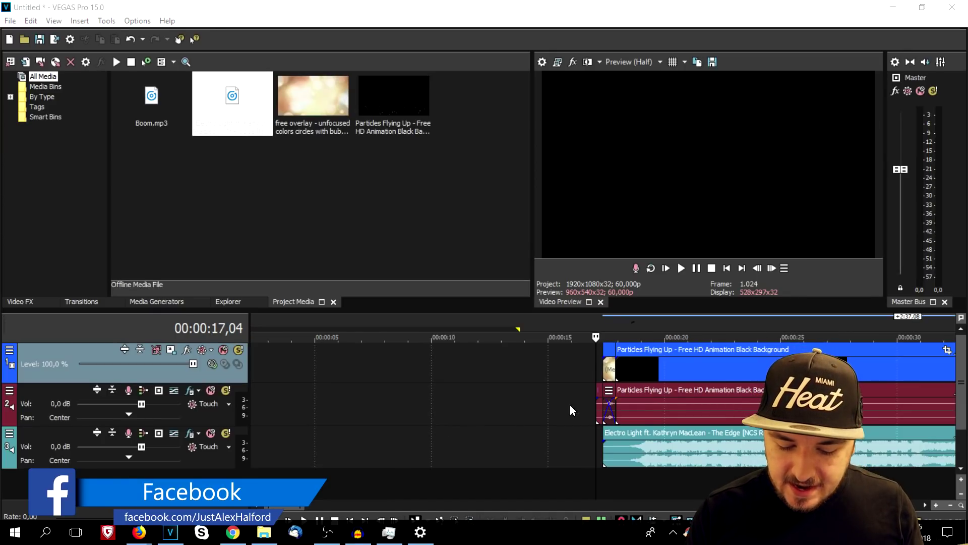
- Move the music event to the start of the timeline and pull the overlapping particles and bokeh overlay clips apart
drag(643, 453, 167, 453)
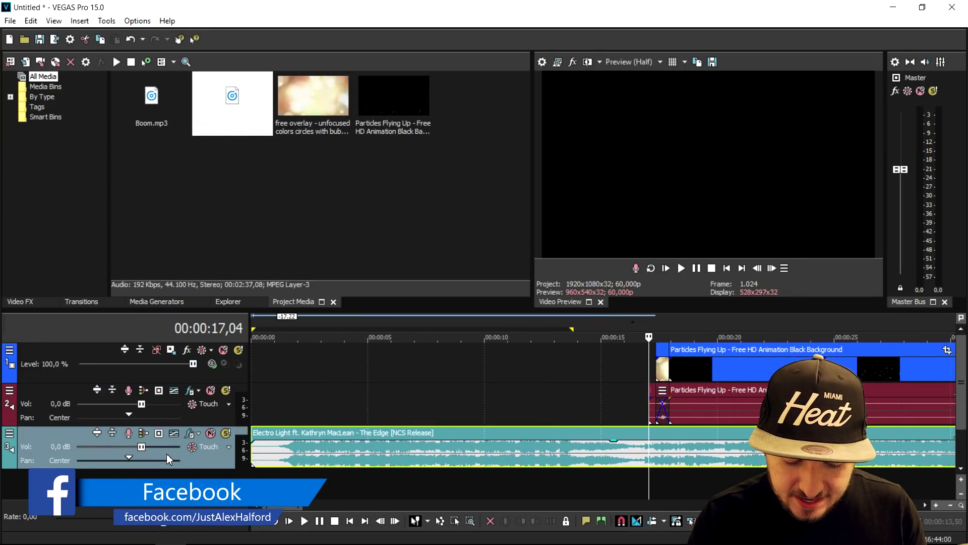
click(464, 449)
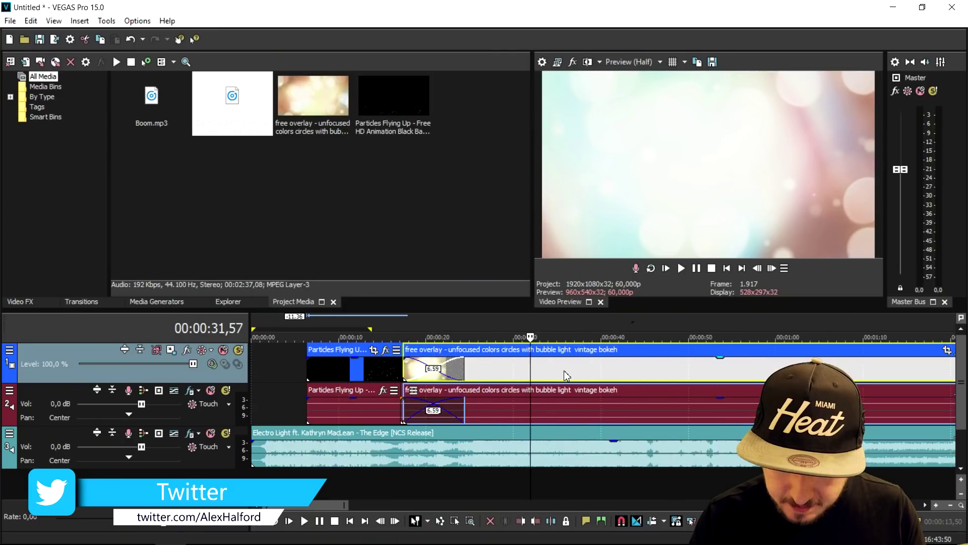
drag(404, 368, 409, 405)
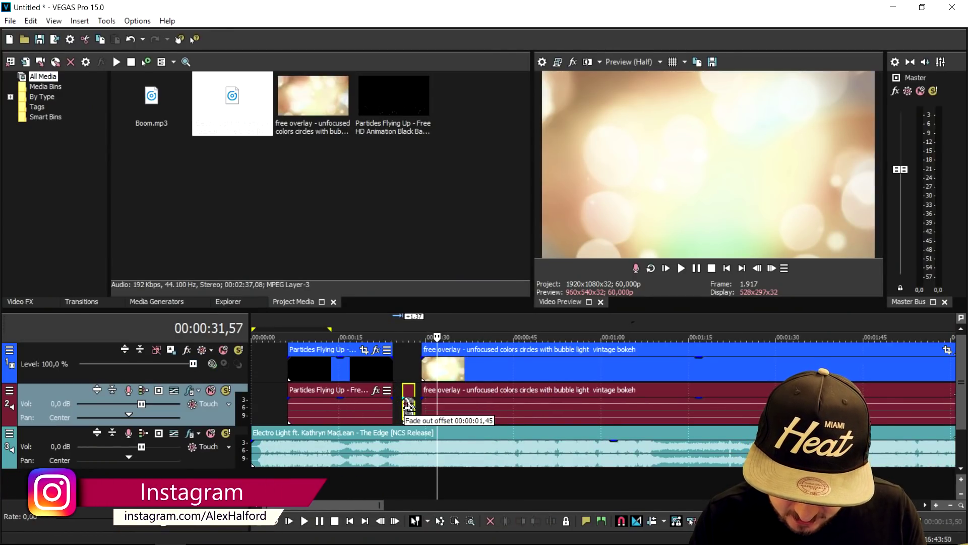
- Move the music event out of the way to about 1:39 and place the short Boom sound on its own new audio track
scroll(371, 448, down, 1)
scroll(371, 448, up, 1)
scroll(364, 449, down, 3)
drag(364, 449, 579, 449)
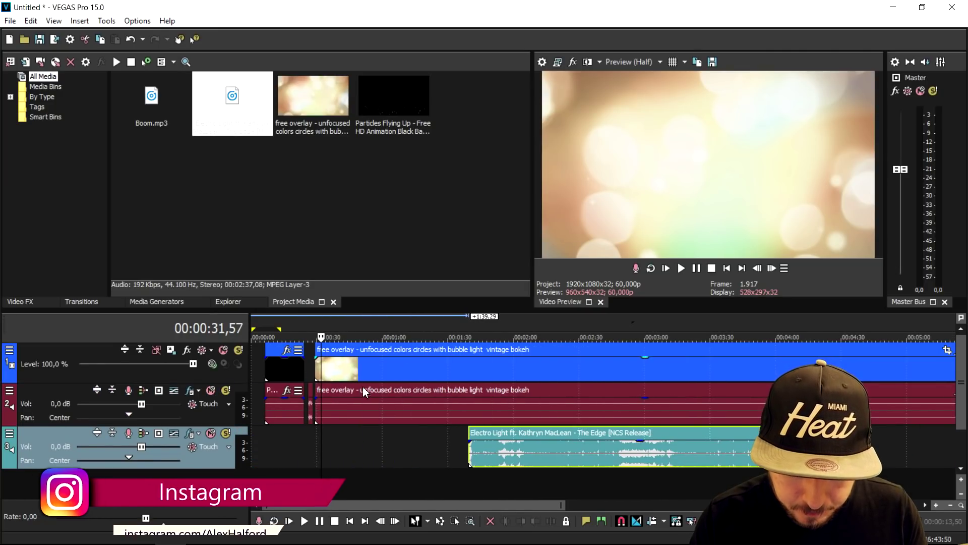
click(312, 404)
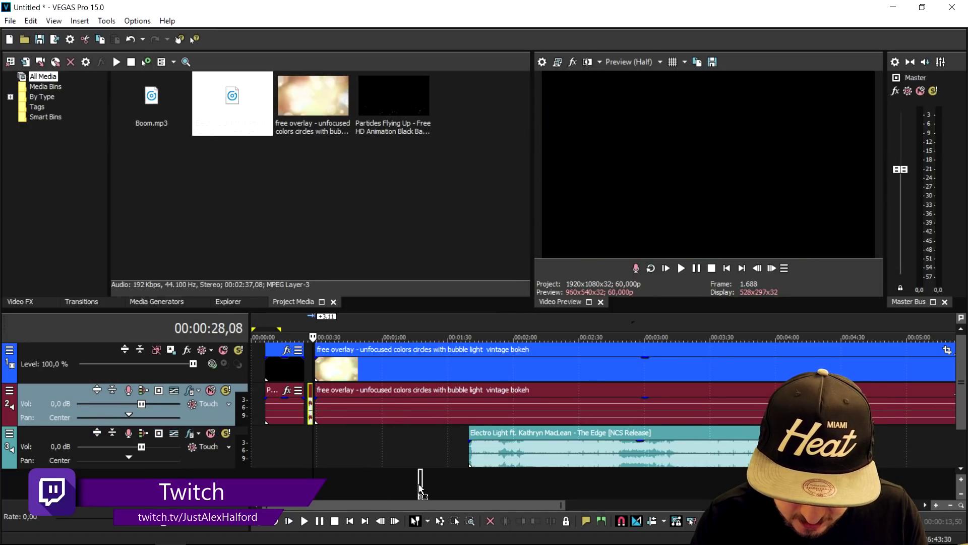
drag(420, 488, 421, 487)
- Place the bokeh overlay at the timeline start ahead of the particles clip, split it at 00:00:28,08 and delete the remainder
scroll(353, 412, up, 1)
drag(282, 371, 483, 379)
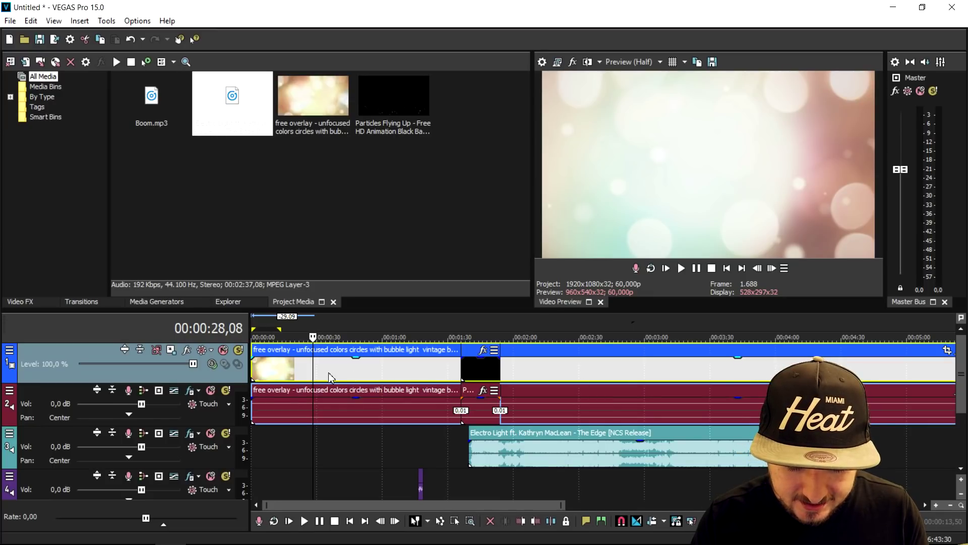
key(s)
key(Delete)
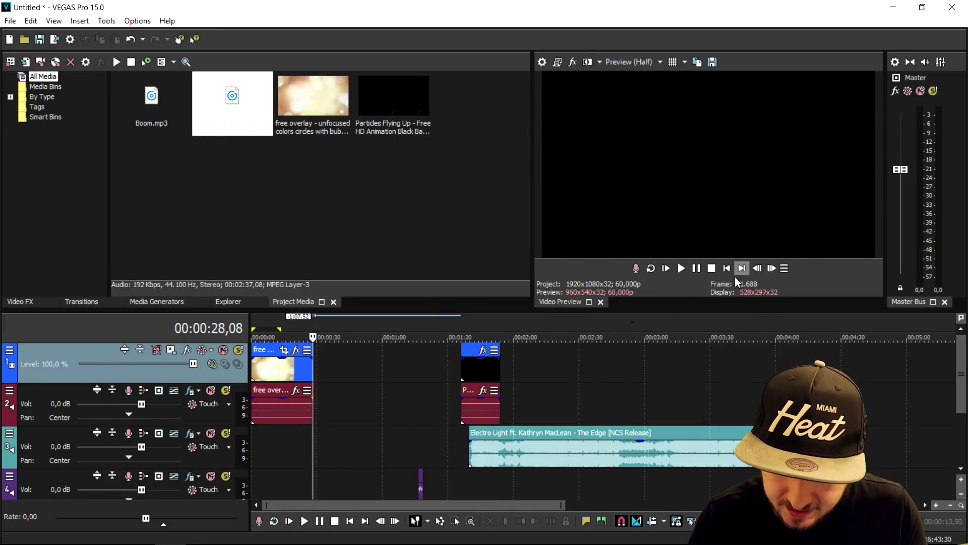
- Trim the end of the bokeh overlay clip so that it lasts about 8 seconds from the timeline start
click(727, 268)
scroll(469, 374, up, 4)
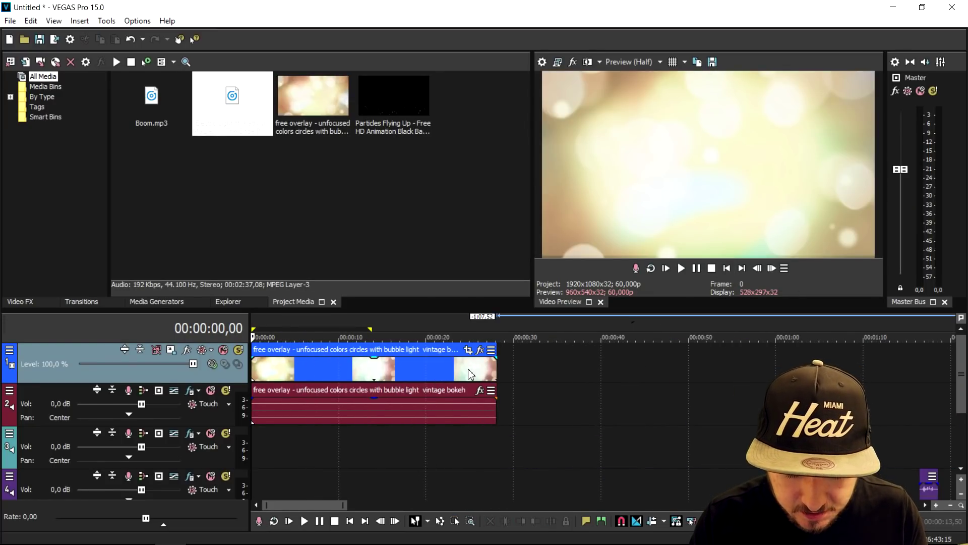
drag(496, 372, 321, 368)
scroll(439, 367, up, 4)
key(space)
key(space)
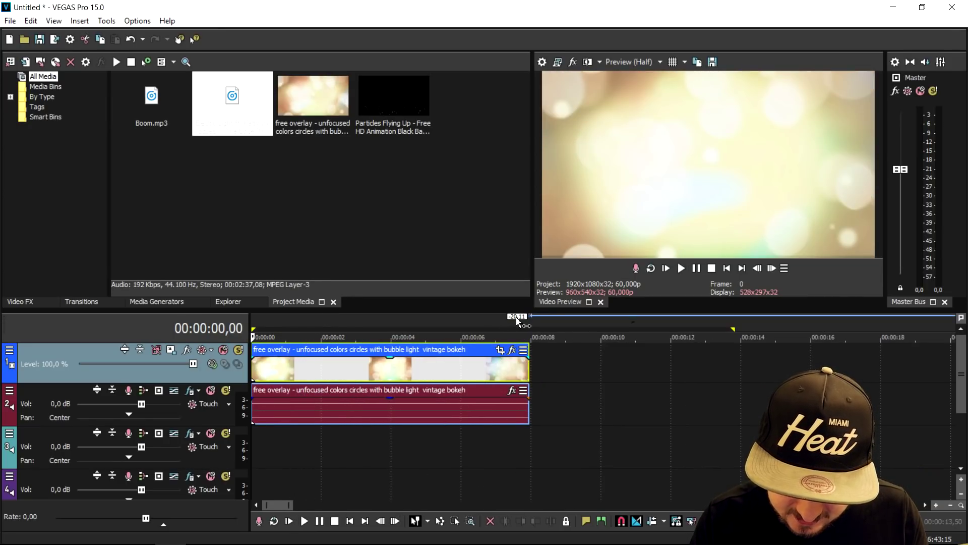
click(517, 321)
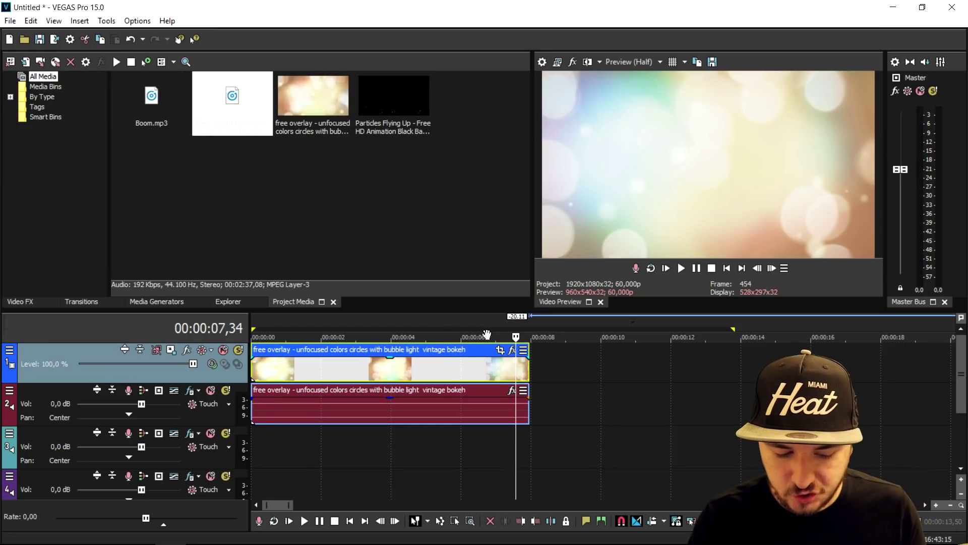
- Insert a new video track above the bokeh overlay and move the Particles Flying Up clip onto it
scroll(507, 366, down, 3)
right_click(504, 362)
click(567, 236)
scroll(554, 422, down, 3)
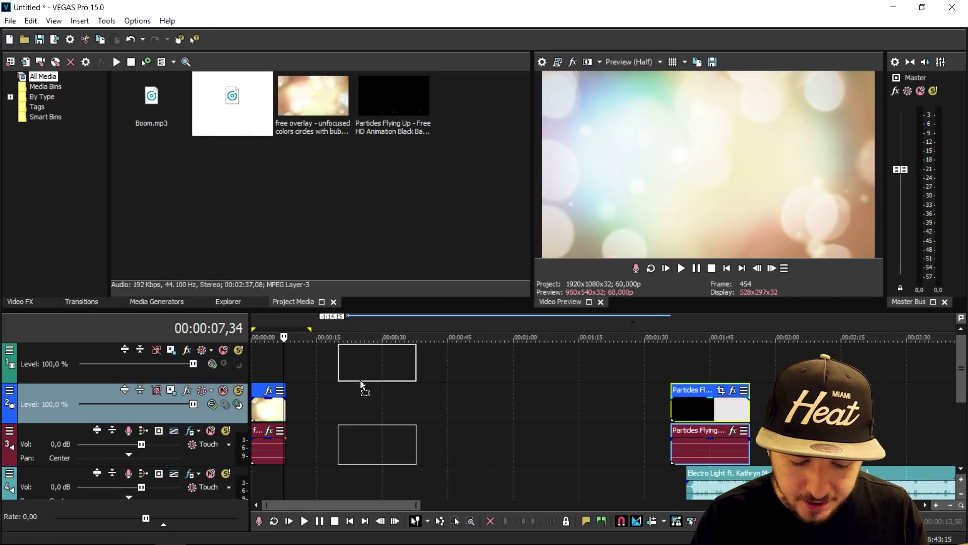
drag(696, 404, 335, 371)
- Delete the audio event of the particles clip and align its video with the start of the timeline
drag(331, 456, 333, 469)
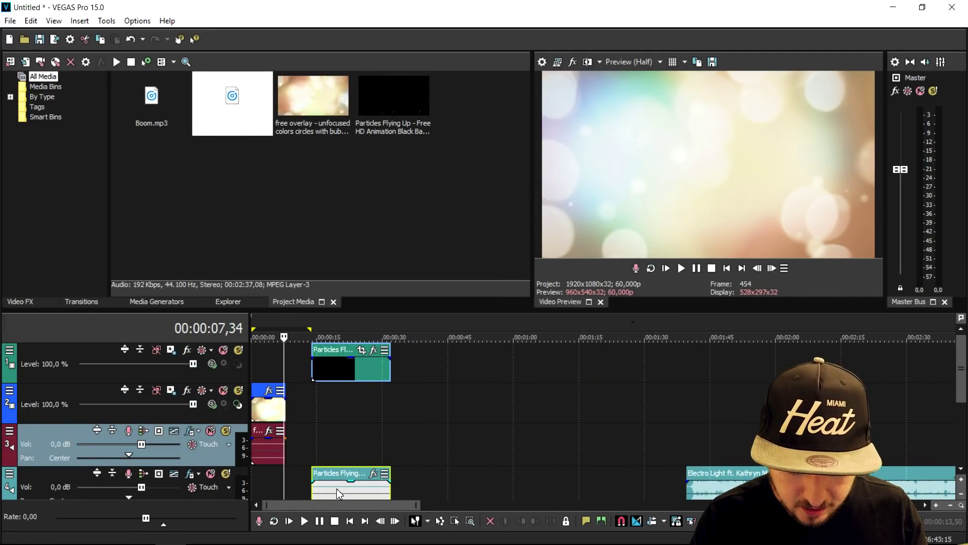
click(339, 488)
mouse_move(355, 492)
mouse_down()
mouse_move(369, 488)
mouse_move(361, 485)
mouse_up()
key(Delete)
drag(350, 373, 292, 376)
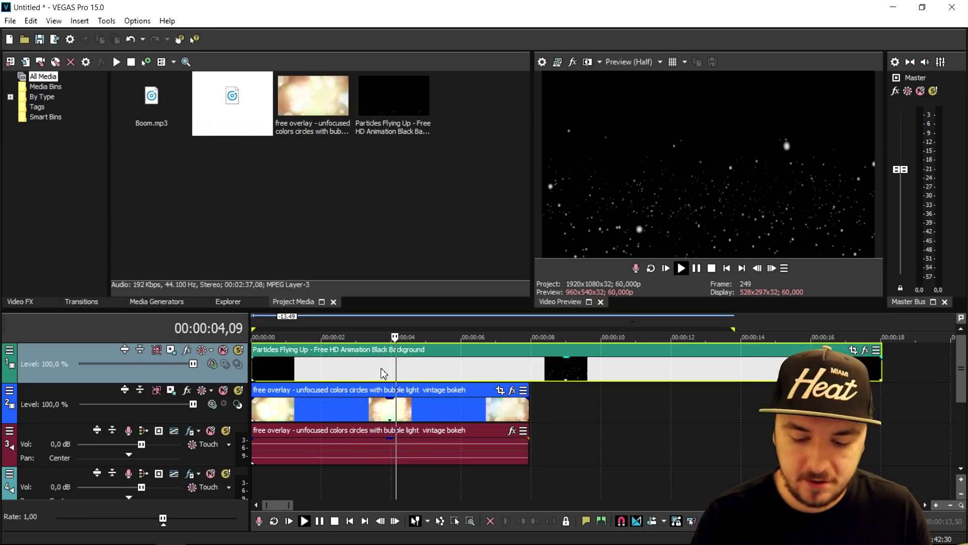
- Set the particles track's compositing mode to Screen and play back the blend with the bokeh overlay
key(space)
click(377, 376)
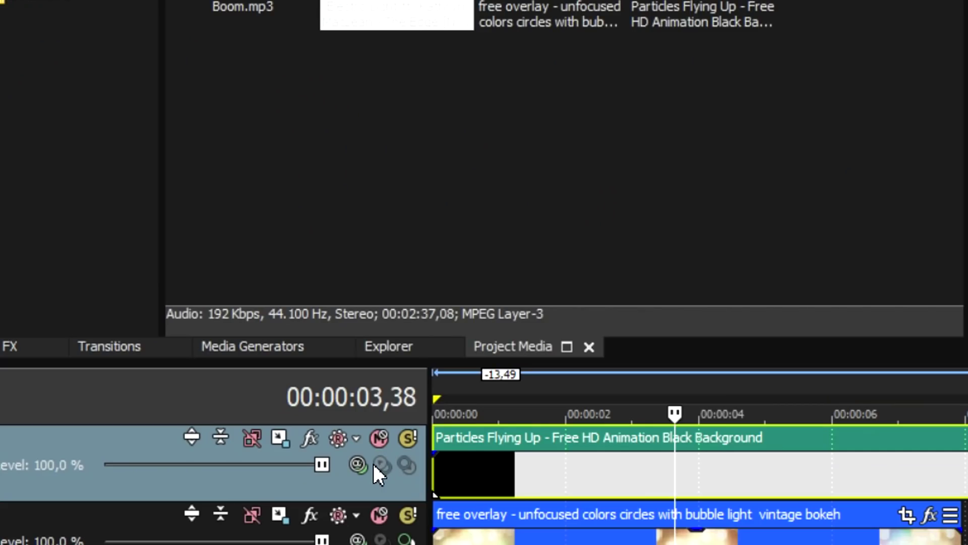
click(216, 364)
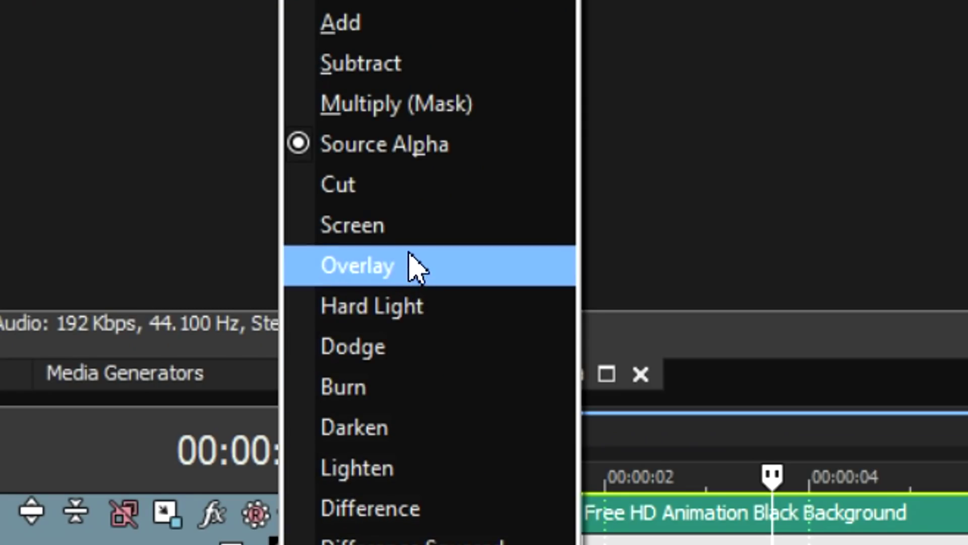
click(439, 252)
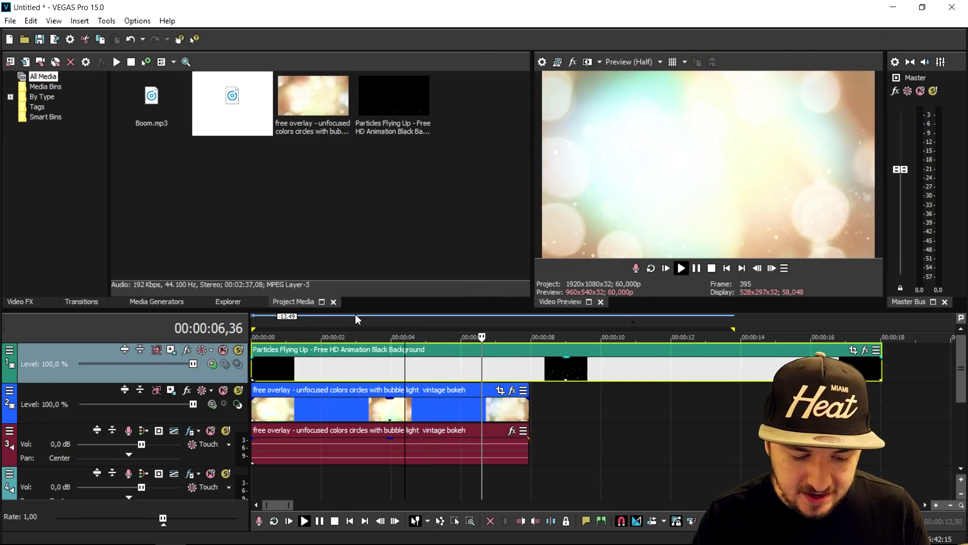
key(space)
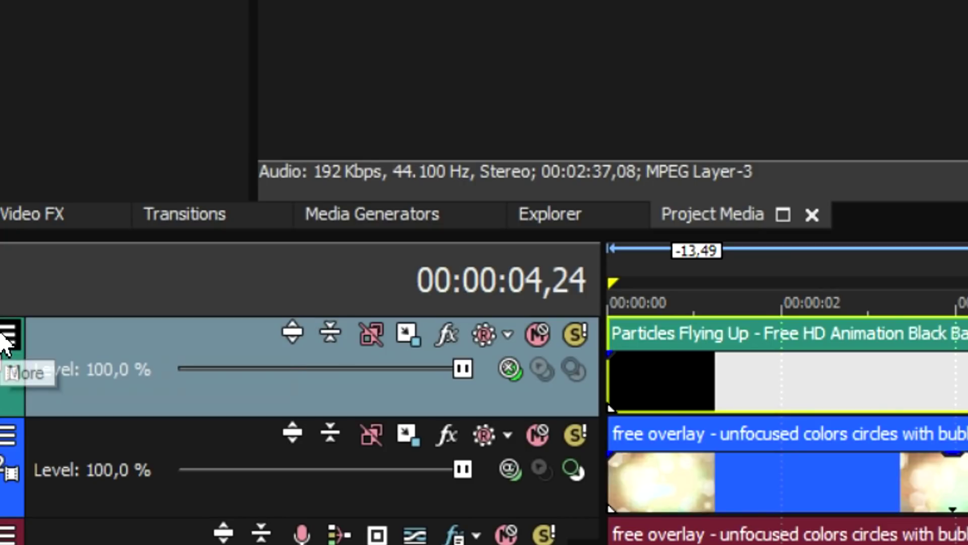
- Review which controls are enabled for the video track headers in the visible button set
click(9, 350)
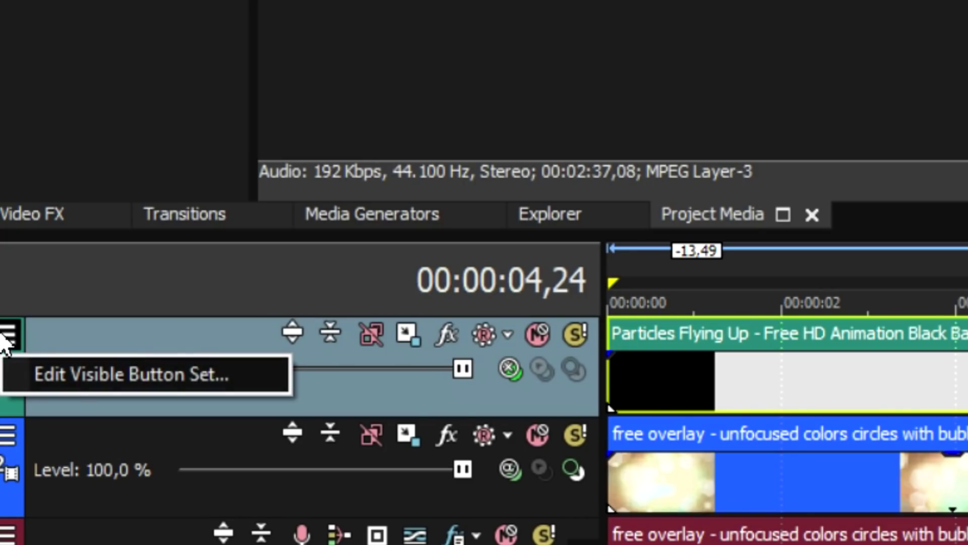
click(91, 384)
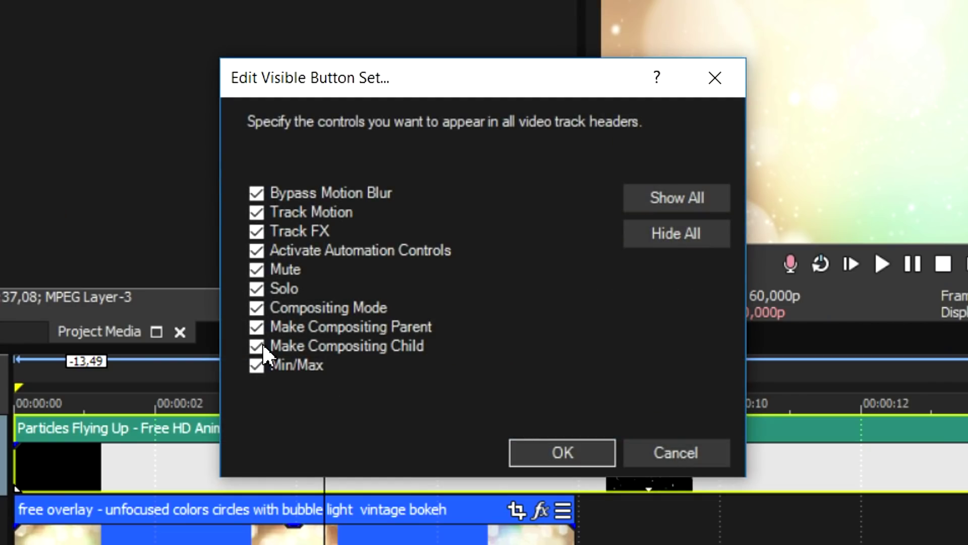
key(Return)
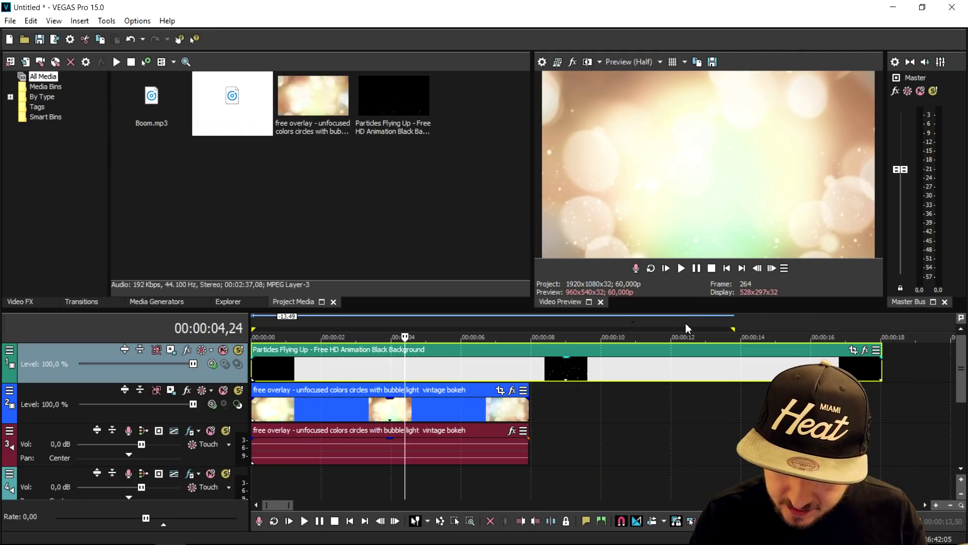
- Trim the end of the particles clip to match the end of the bokeh overlay below it
click(727, 267)
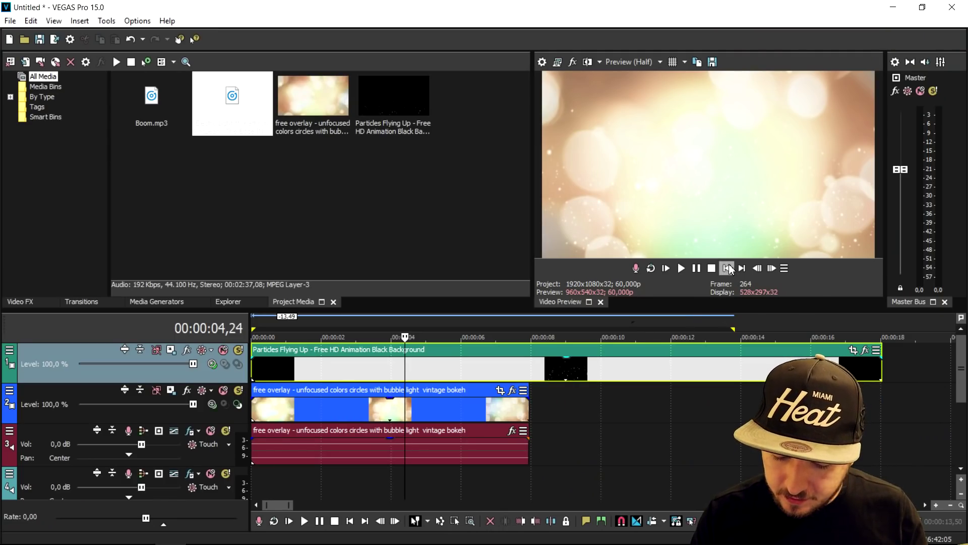
scroll(624, 355, down, 3)
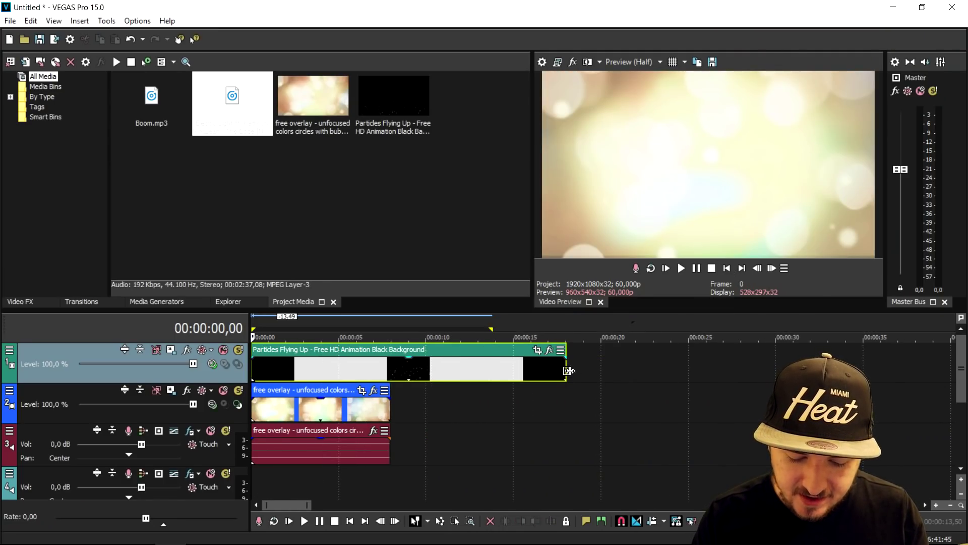
drag(569, 370, 385, 373)
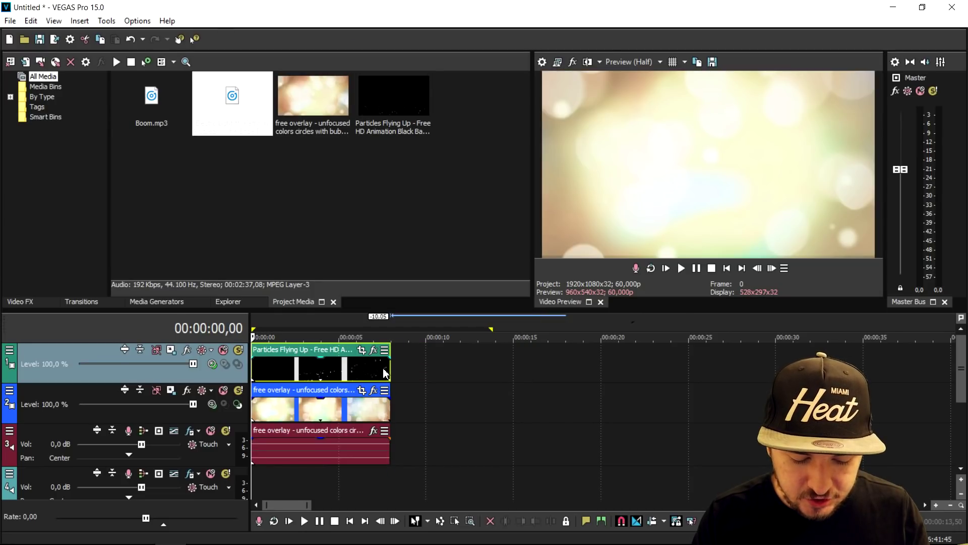
scroll(558, 371, up, 3)
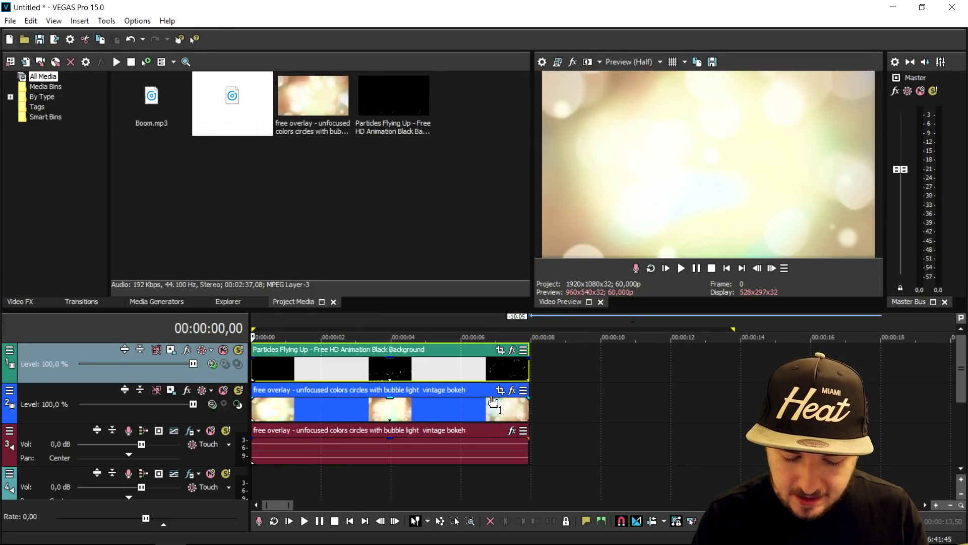
- Insert a new video track at the top and add a default Titles & Text event at its start
right_click(543, 365)
click(607, 242)
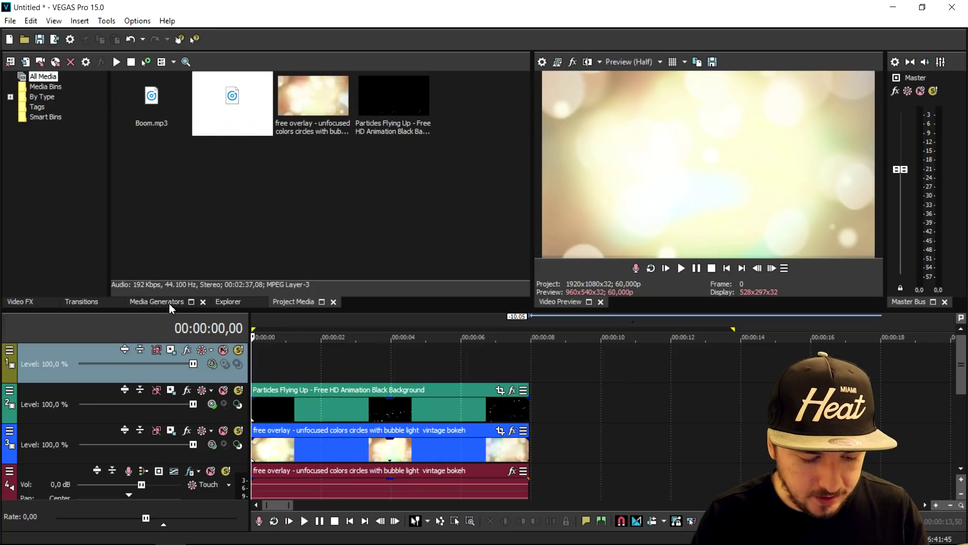
click(151, 300)
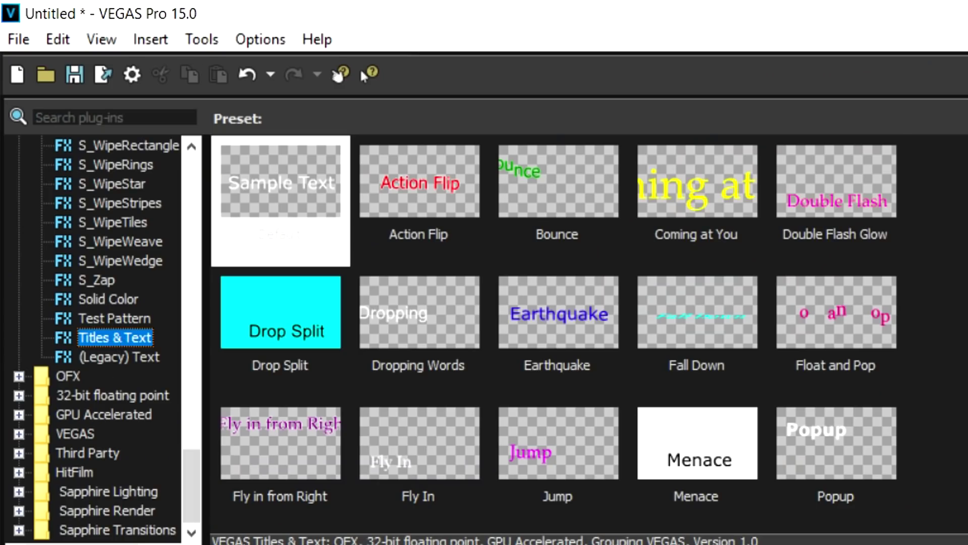
drag(148, 106, 237, 360)
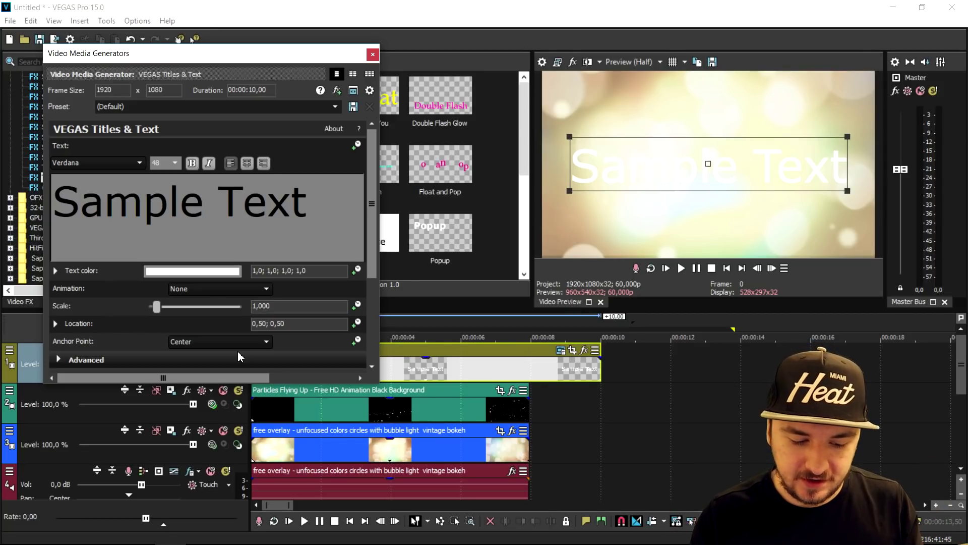
- Replace the sample title text with the channel name and set its font size to 30
triple_click(227, 214)
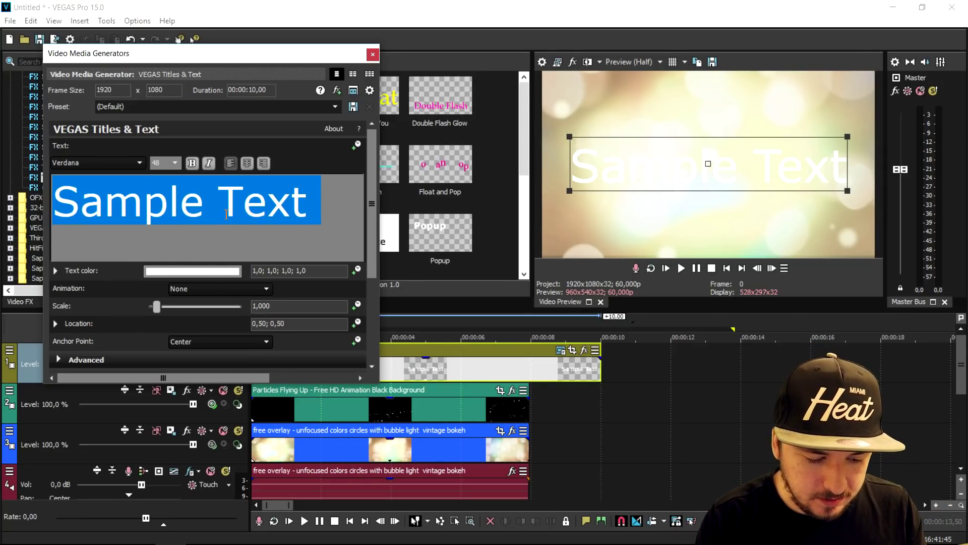
text(JustAlexHalford)
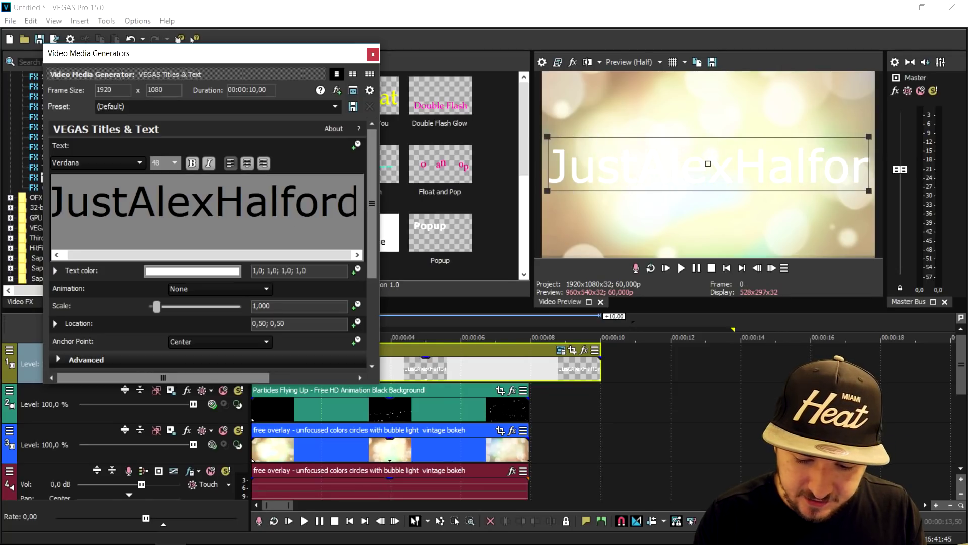
triple_click(260, 208)
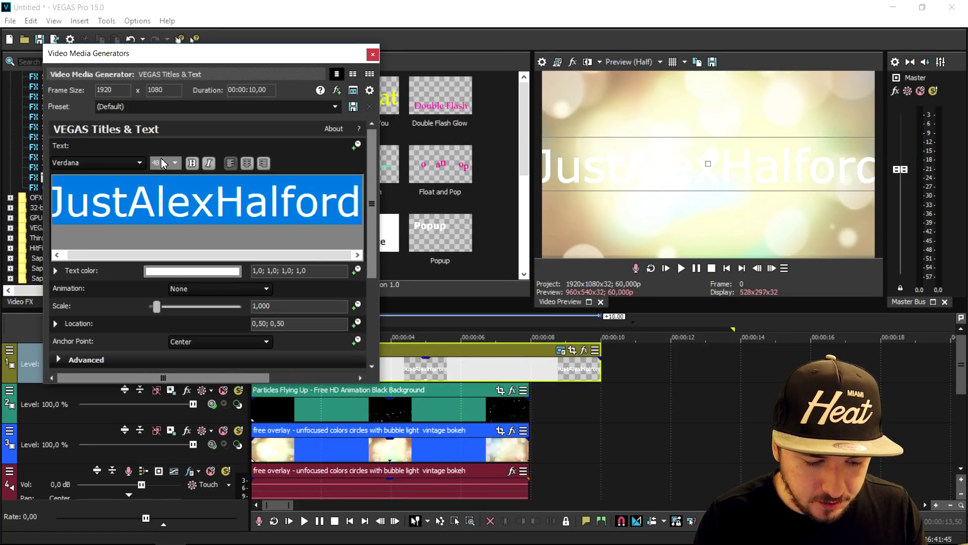
text(30)
key(Return)
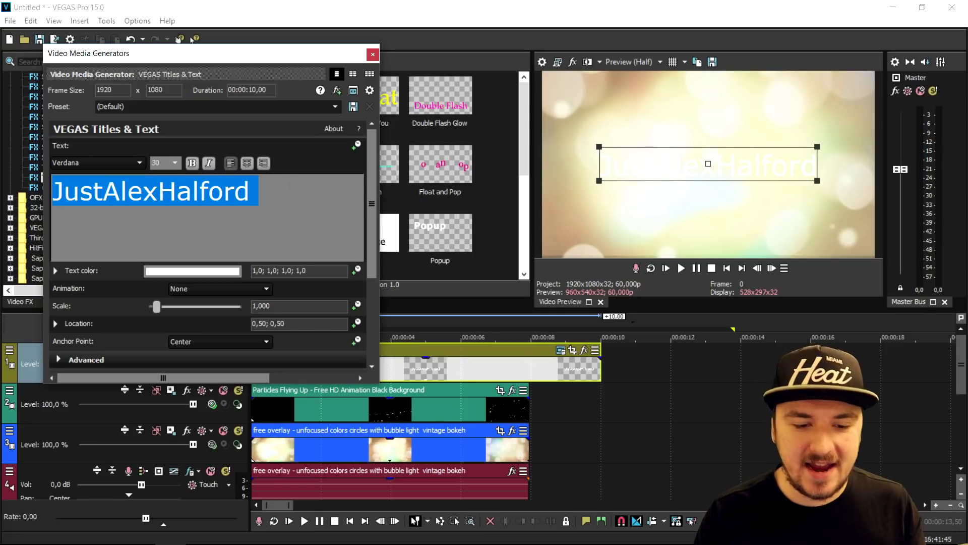
click(260, 208)
- Give the title text a black outline with a width of 6,803
scroll(250, 295, down, 1)
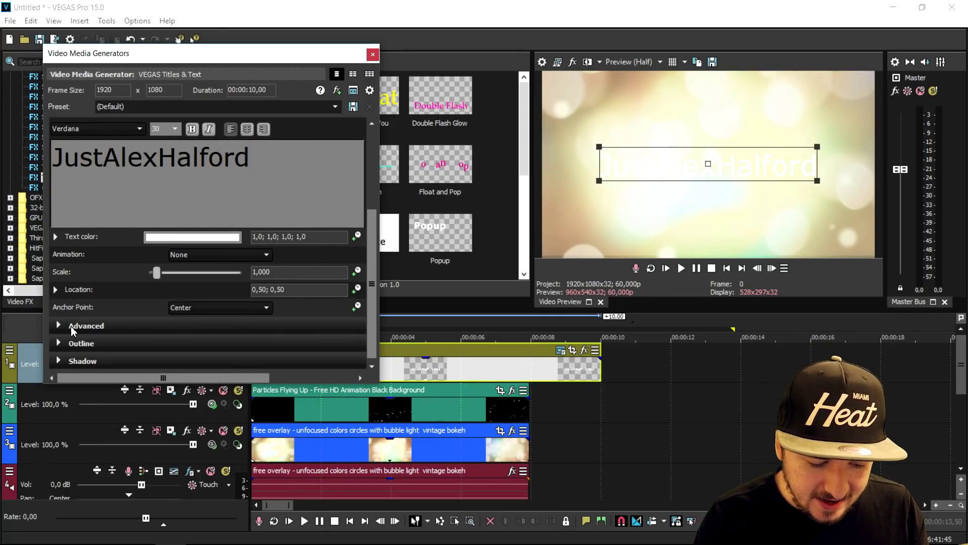
click(59, 343)
click(187, 338)
click(189, 339)
click(211, 325)
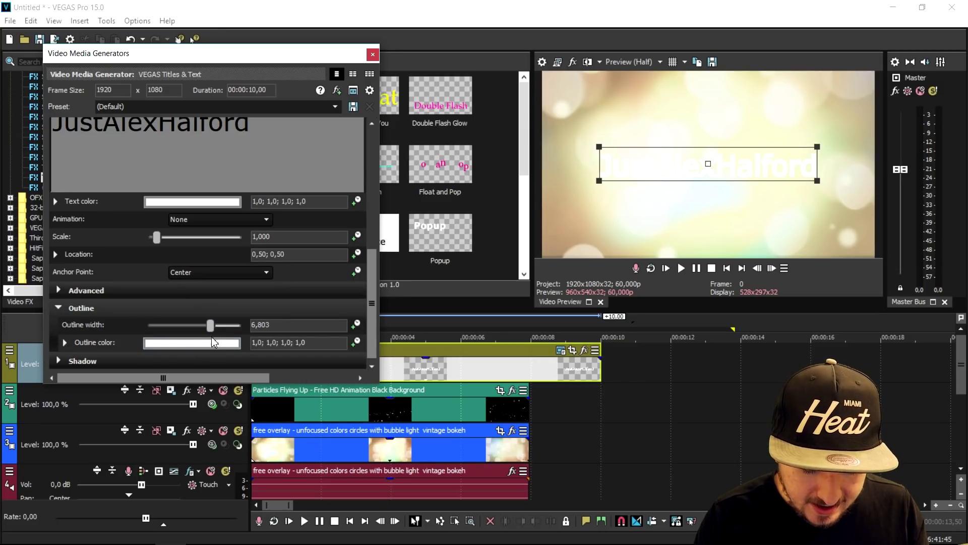
click(216, 344)
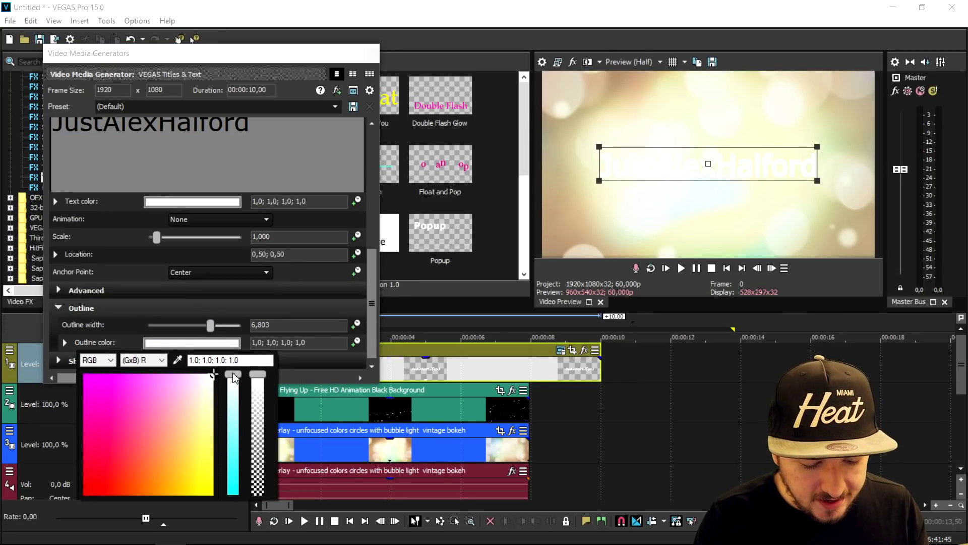
click(209, 374)
click(233, 399)
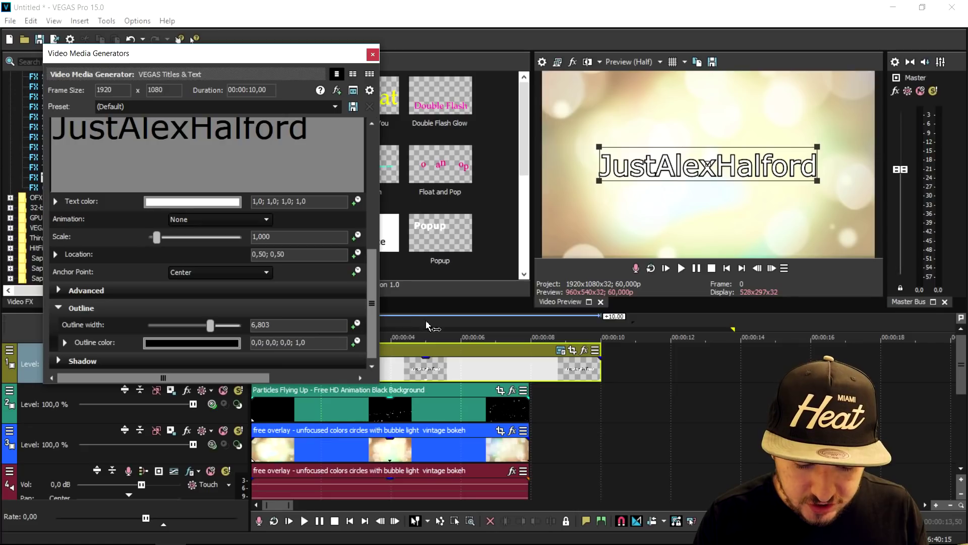
- Change the font of the entire title text to Tw Cen MT Condensed Extra Bold
scroll(212, 226, up, 3)
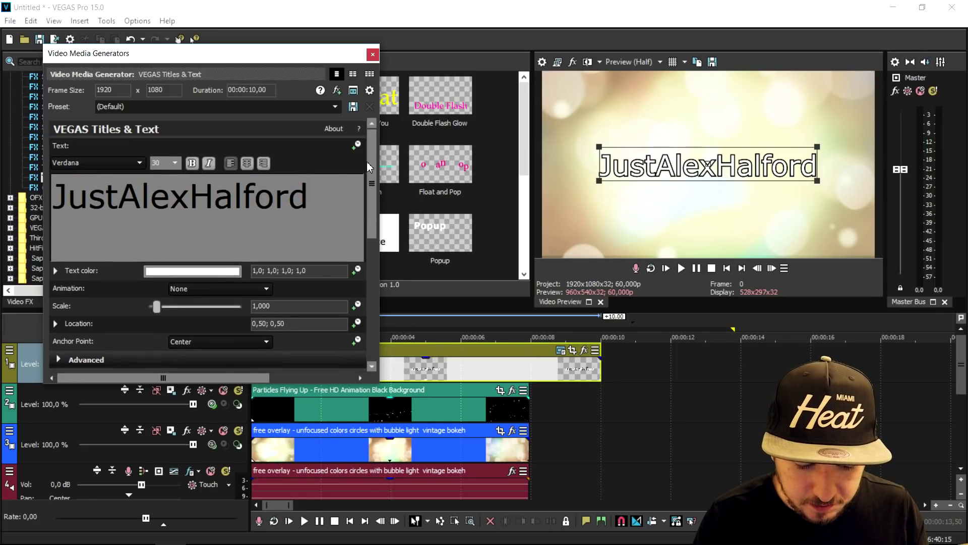
drag(315, 202, 133, 173)
click(133, 165)
click(131, 201)
key(Down)
key(Down)
key(Down)
key(Down)
key(Down)
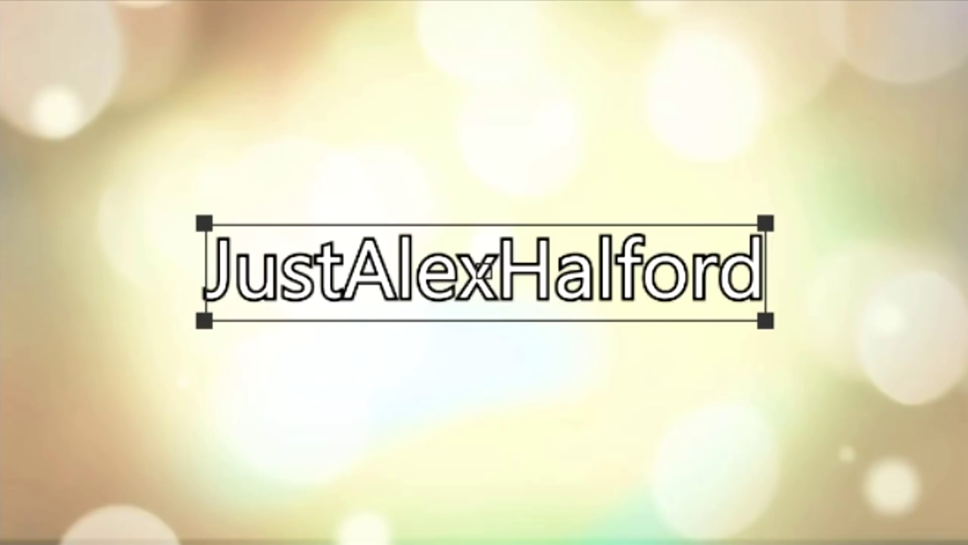
key(Down)
key(Down)
key(Up)
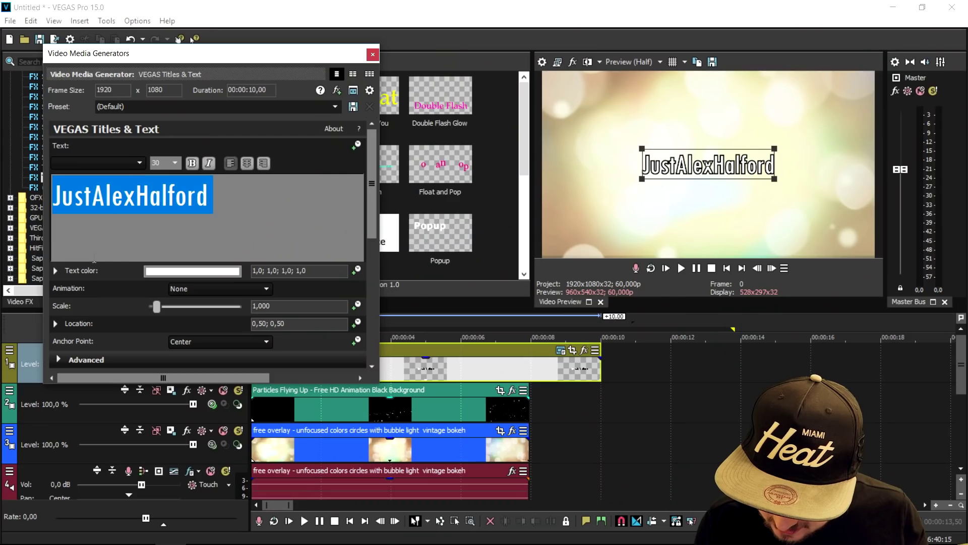
key(Down)
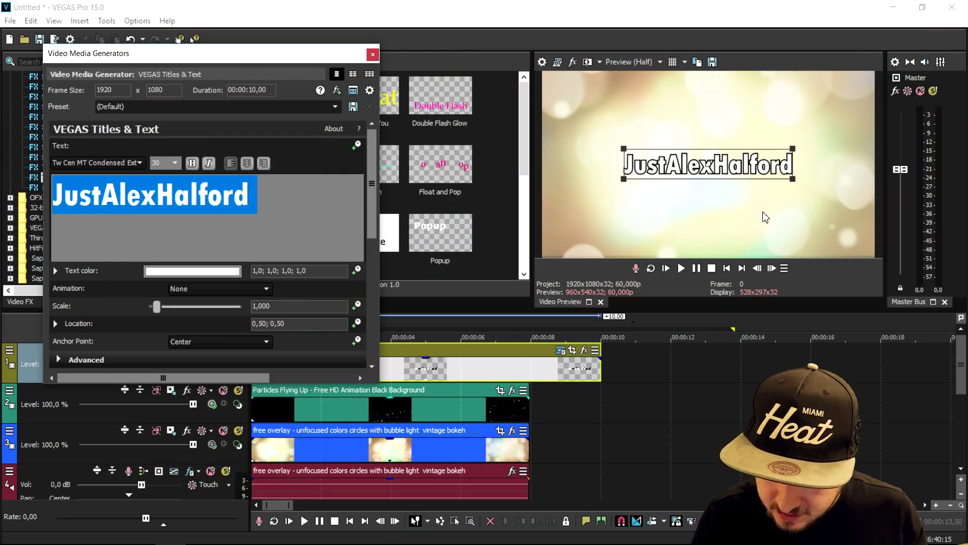
- Enlarge the title in the preview frame and trim its event's end to match the particles clip below
drag(623, 179, 600, 183)
click(373, 54)
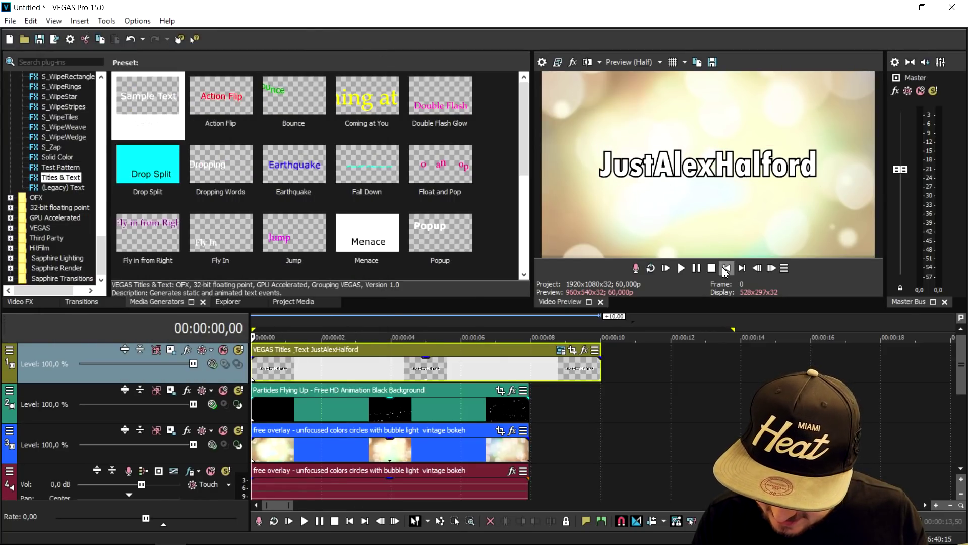
drag(593, 372, 529, 371)
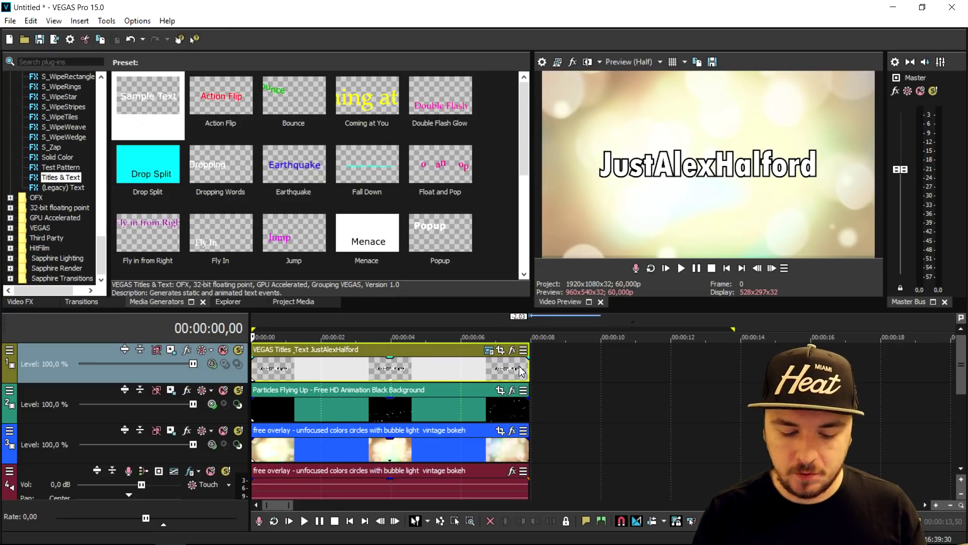
- Move the Boom sound clip to the very start of the timeline on its own audio track
scroll(514, 388, down, 2)
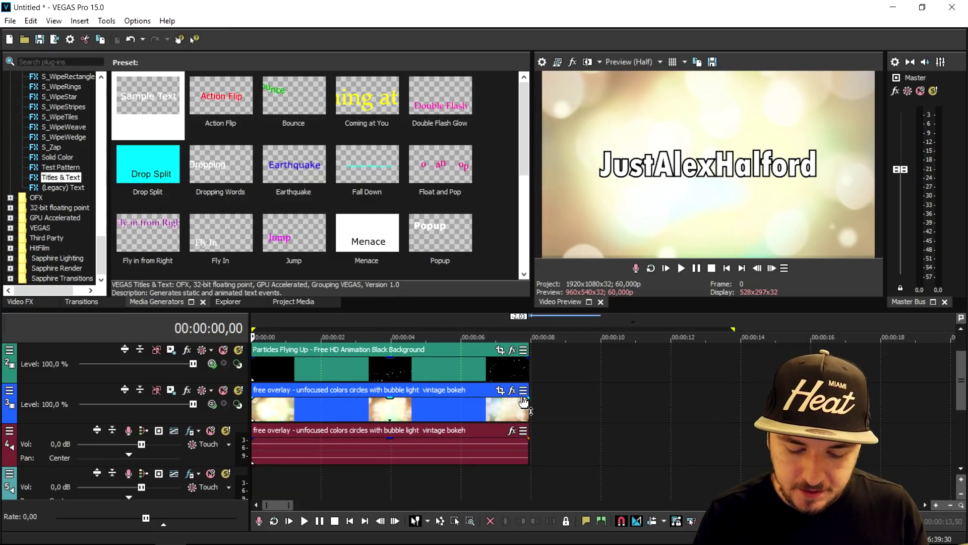
scroll(631, 461, down, 6)
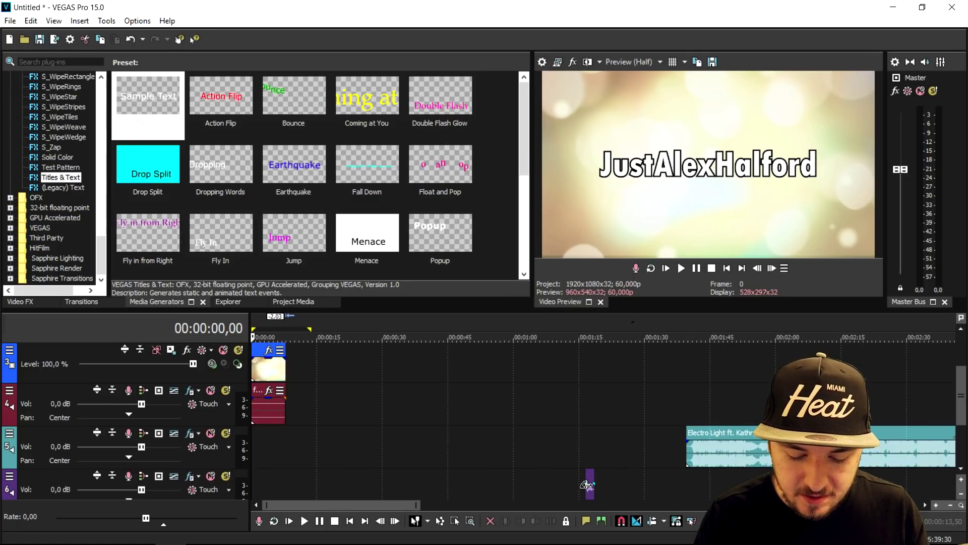
drag(592, 482, 258, 485)
scroll(259, 484, up, 6)
scroll(401, 428, up, 1)
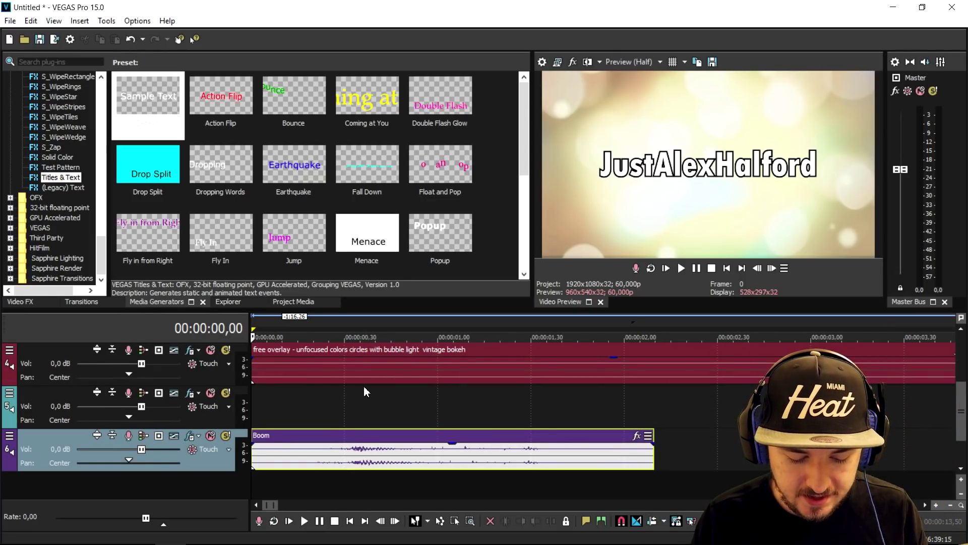
- Play the timeline from the start to hear when the boom sound hits
key(space)
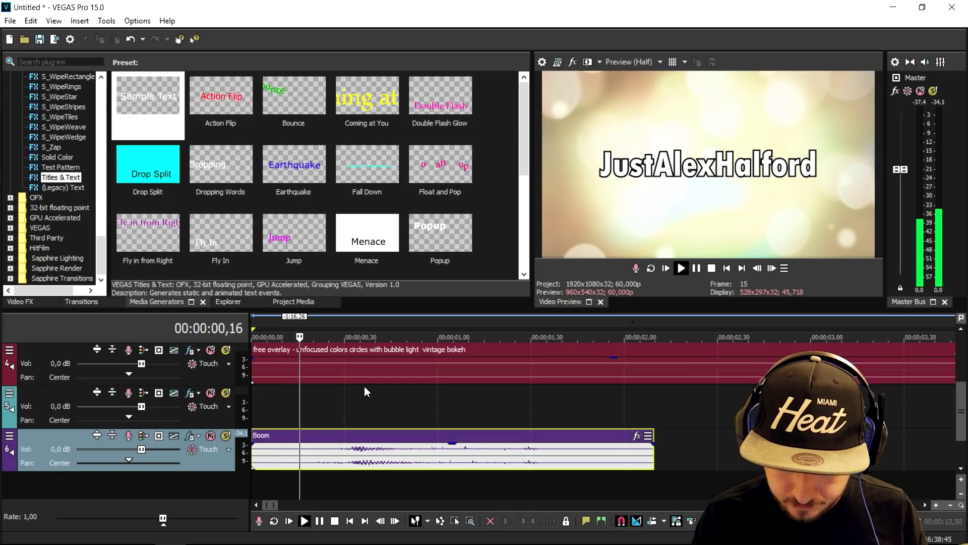
key(space)
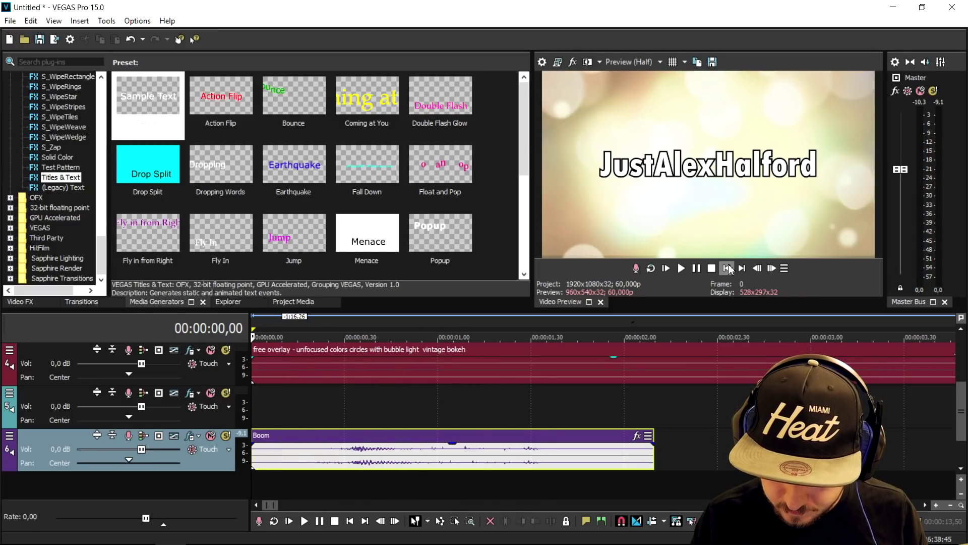
key(space)
key(space)
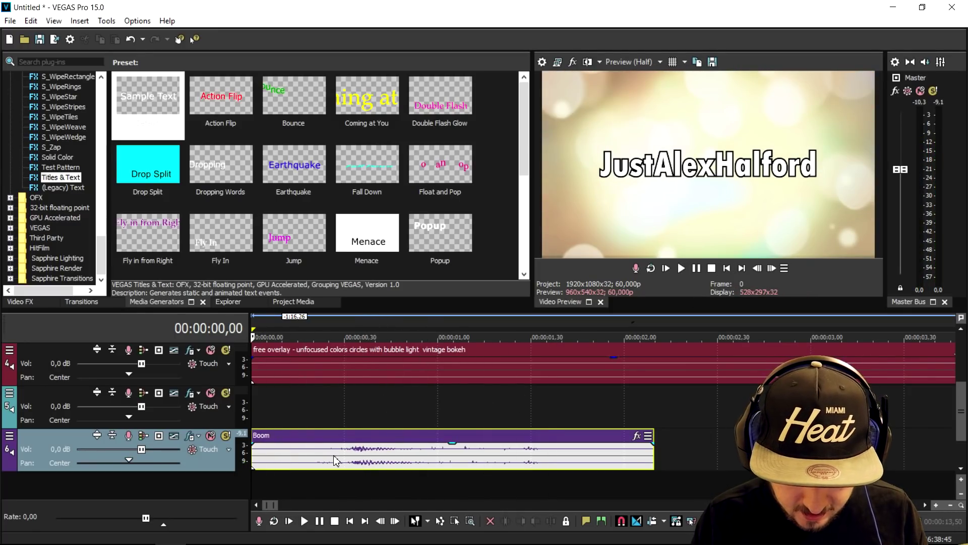
- Split the title event at 00:00:00,30, where the Boom waveform rises
click(345, 459)
scroll(345, 454, up, 3)
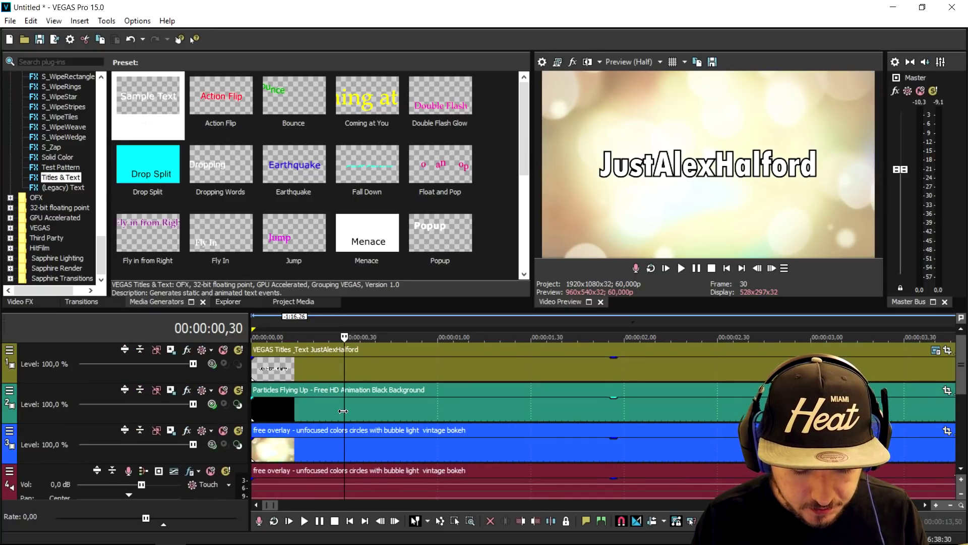
click(343, 377)
key(s)
- Animate the first title piece's Pan/Crop from a 15.360 by 8.640 frame at its start to the restored 1.920 by 1.080 frame at 00:00:00,30
click(317, 368)
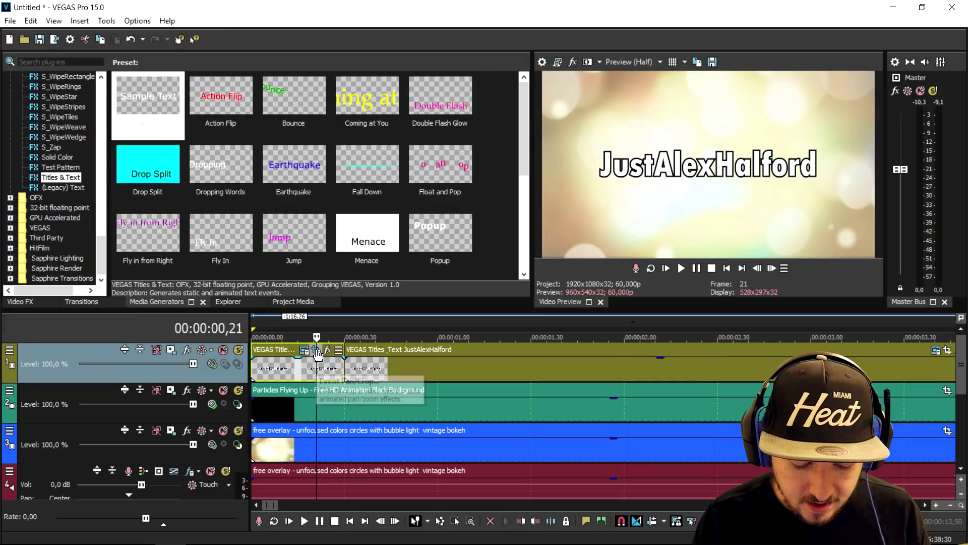
click(316, 351)
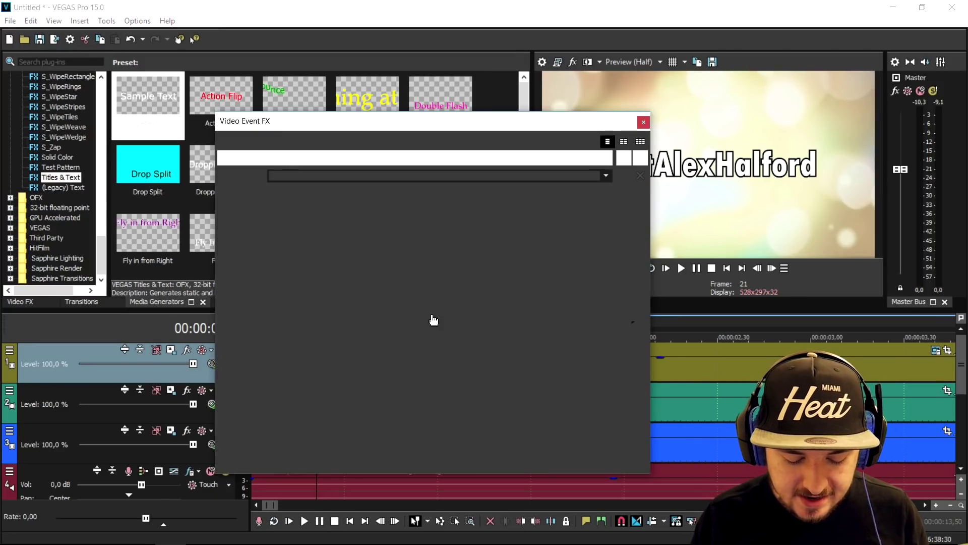
scroll(458, 212, down, 2)
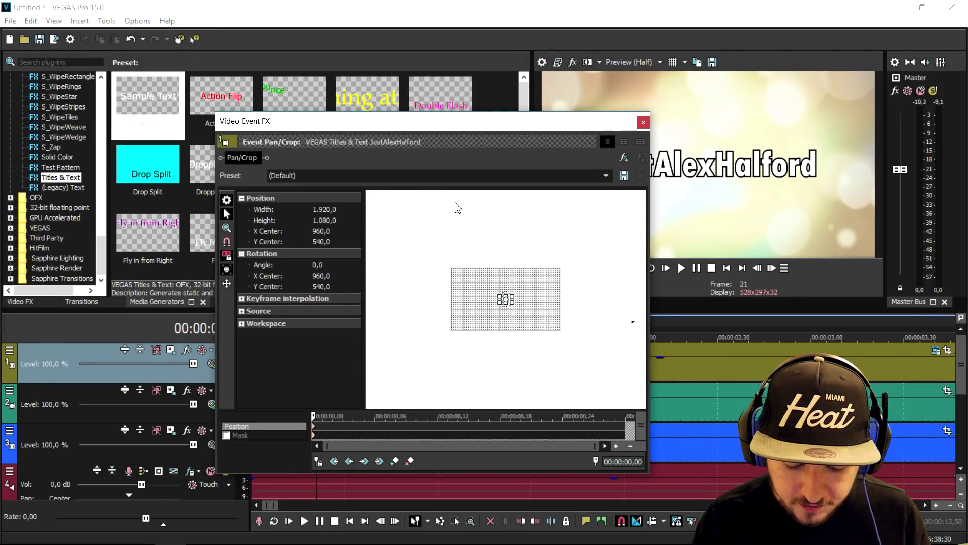
scroll(540, 289, up, 2)
drag(523, 292, 581, 257)
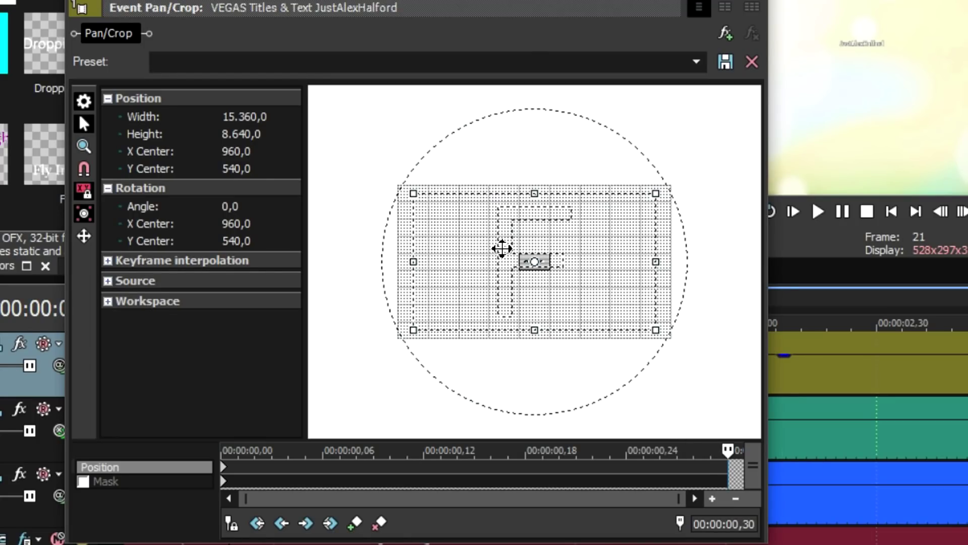
right_click(501, 250)
click(525, 267)
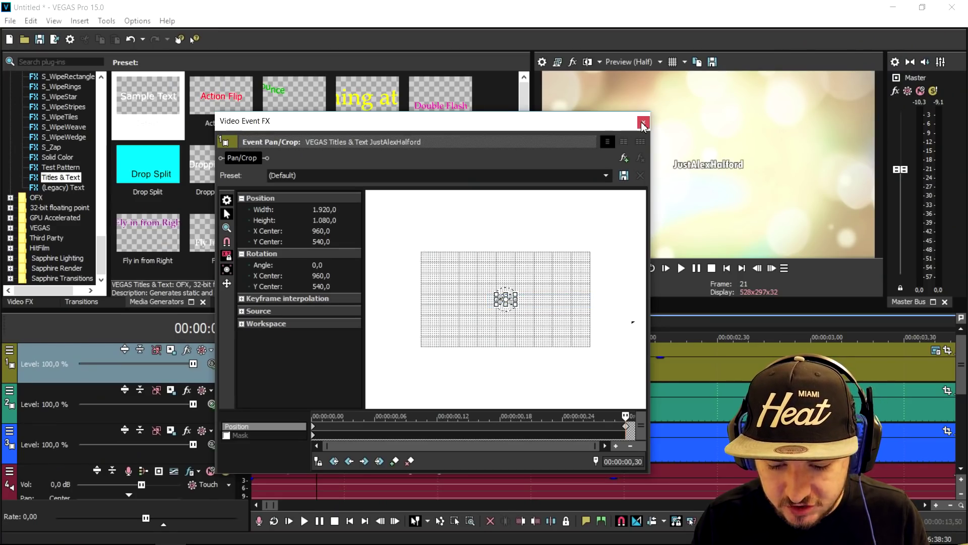
click(643, 123)
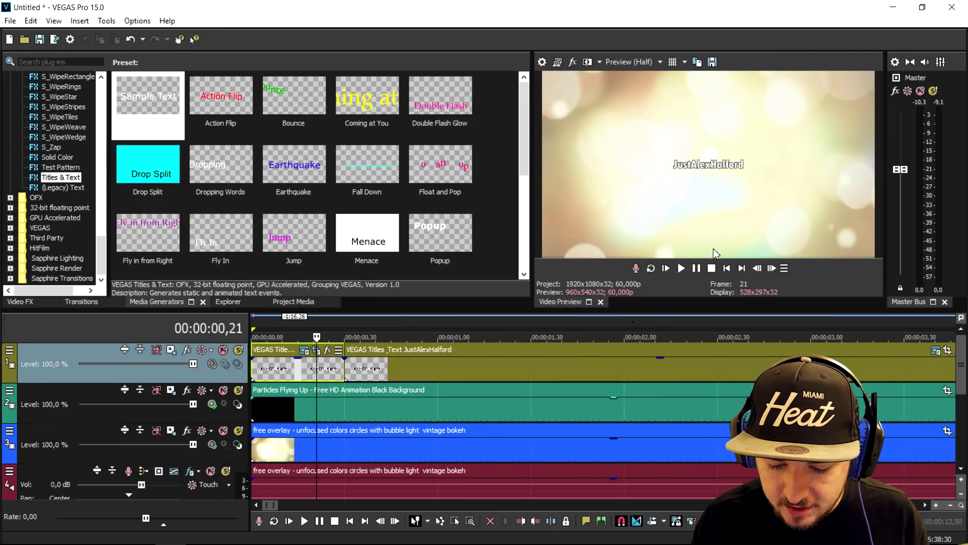
- Play the intro from the beginning to check the title's zoom-in against the boom sound
key(Home)
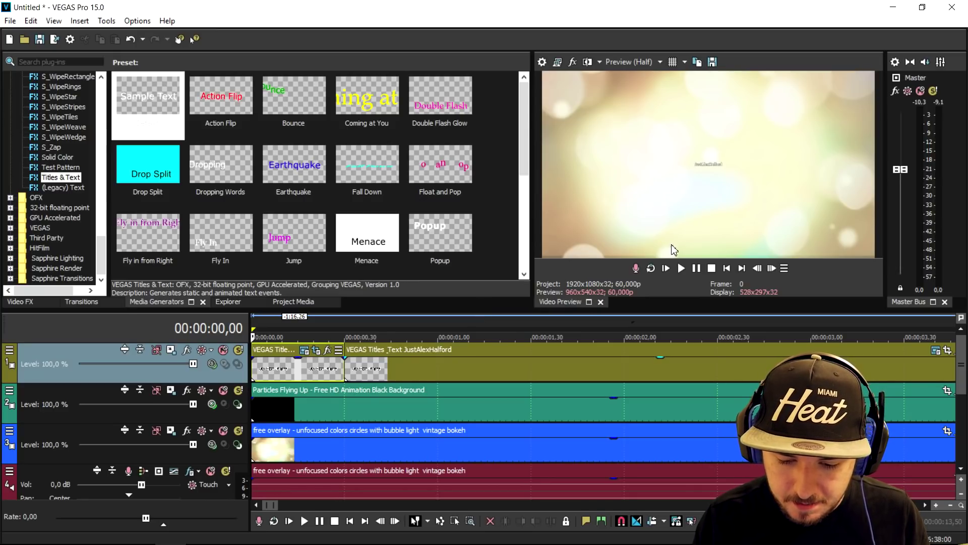
key(space)
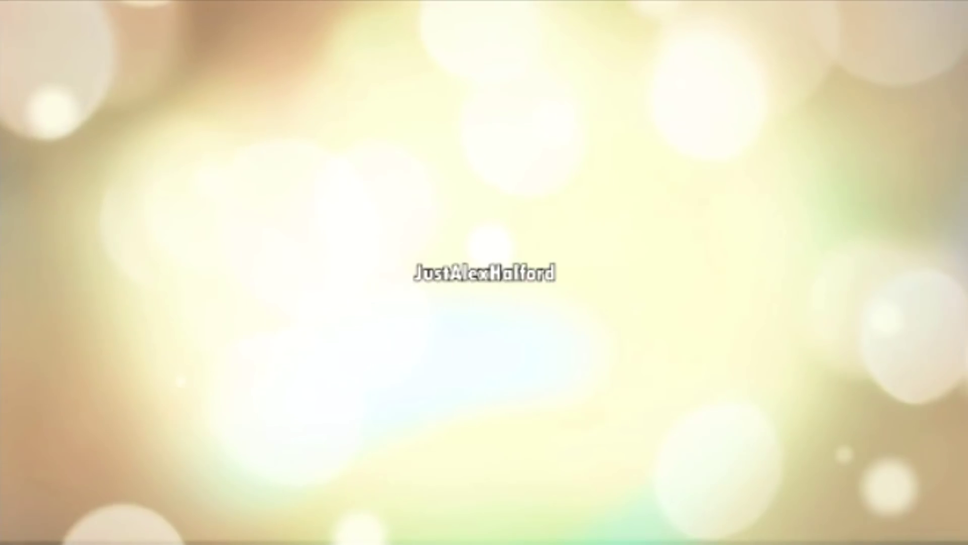
scroll(469, 421, up, 3)
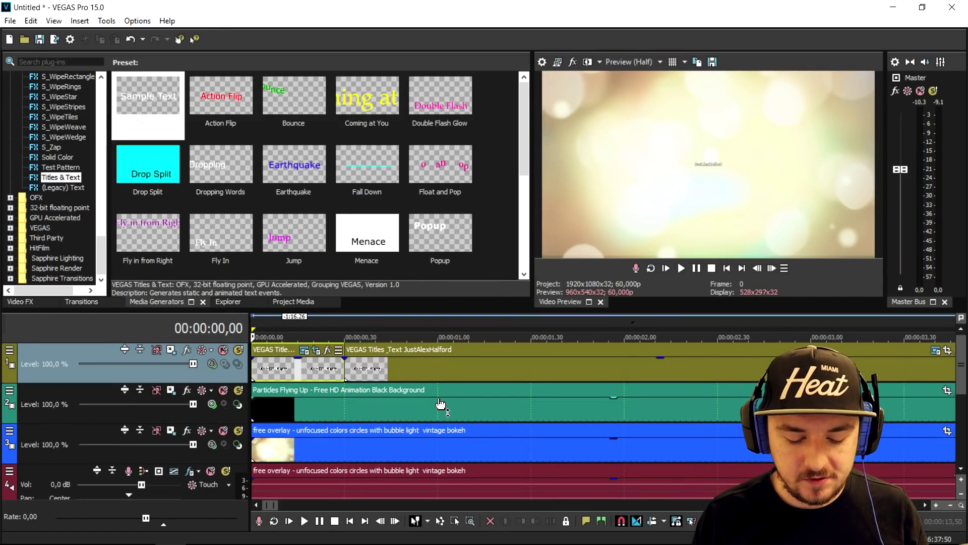
scroll(437, 399, down, 3)
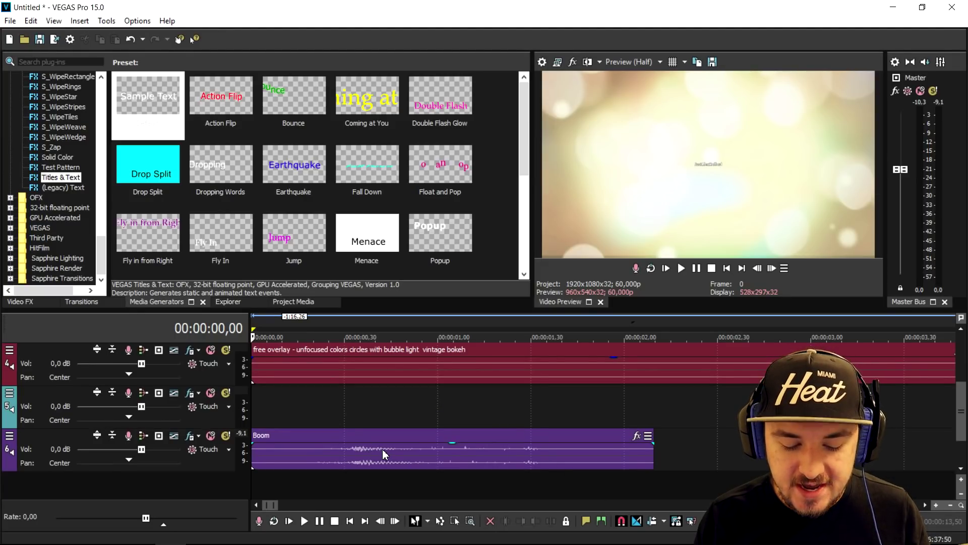
scroll(388, 449, up, 1)
key(space)
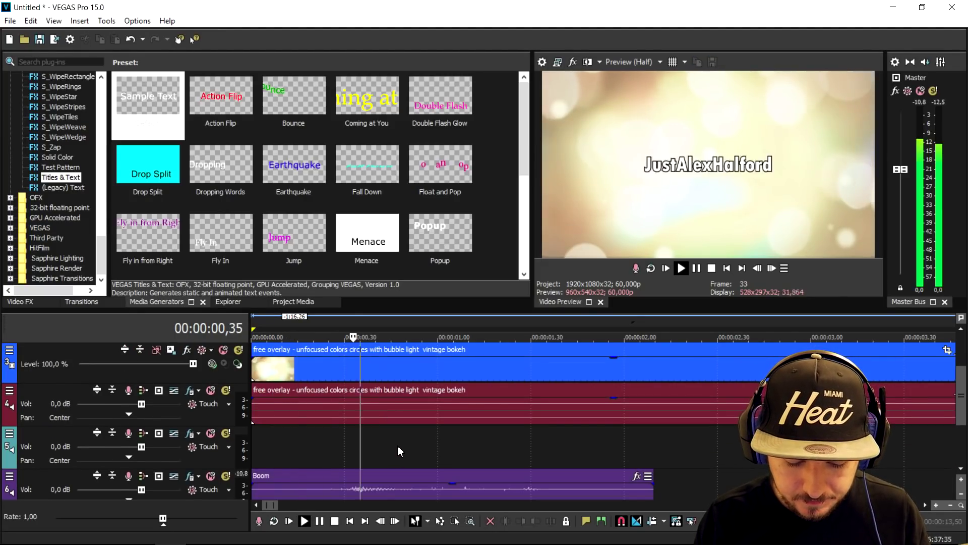
key(space)
- Split the remaining title event at 00:00:00,51 and again at 00:00:01,37, following the Boom waveform
click(410, 489)
scroll(410, 454, up, 2)
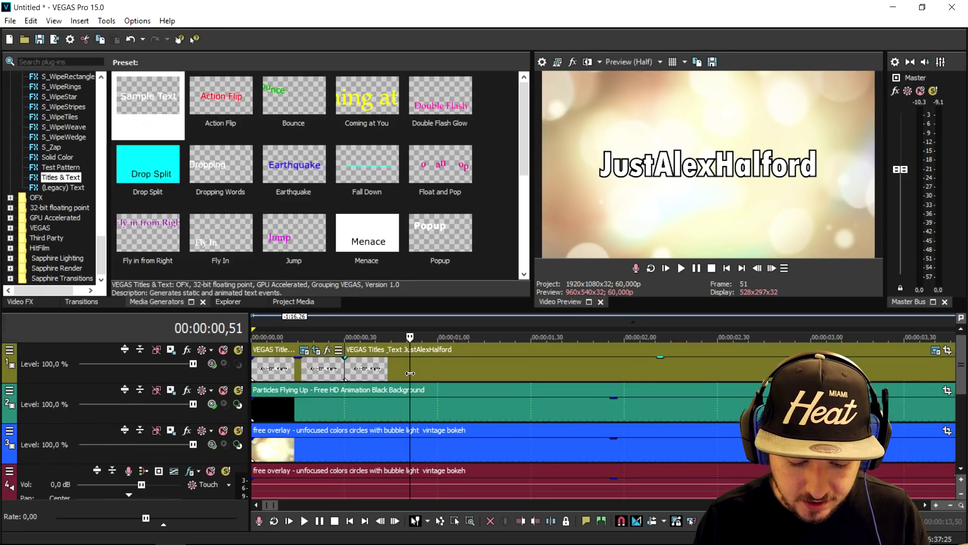
scroll(580, 402, down, 2)
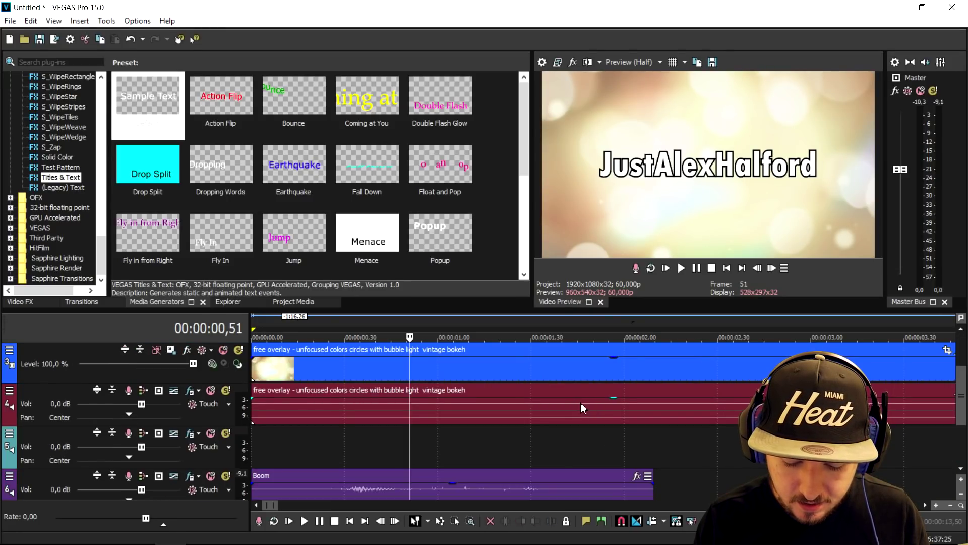
click(553, 488)
scroll(558, 468, up, 2)
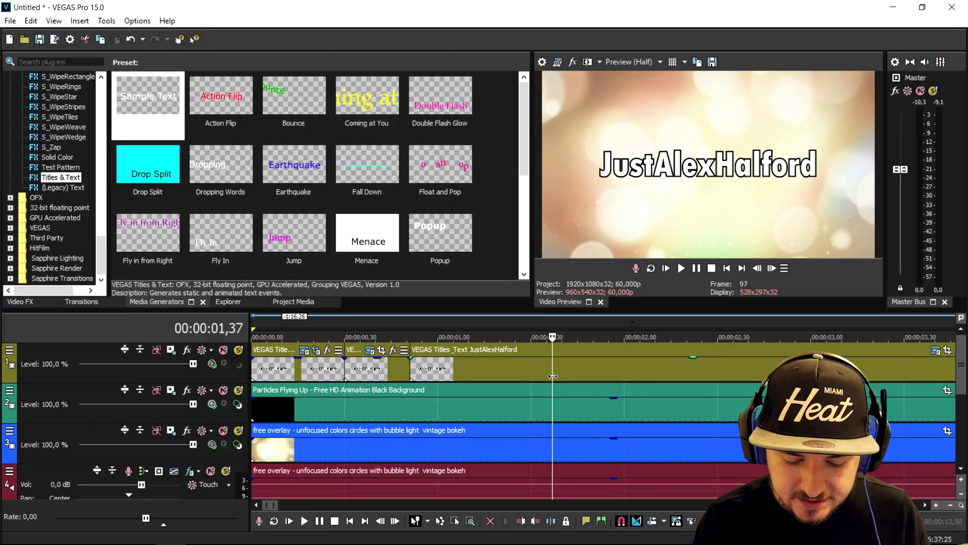
click(554, 376)
key(s)
- Search the video effects for "shake" and apply S_Shake to the title piece between 00:00:00,51 and 00:00:01,37
click(446, 376)
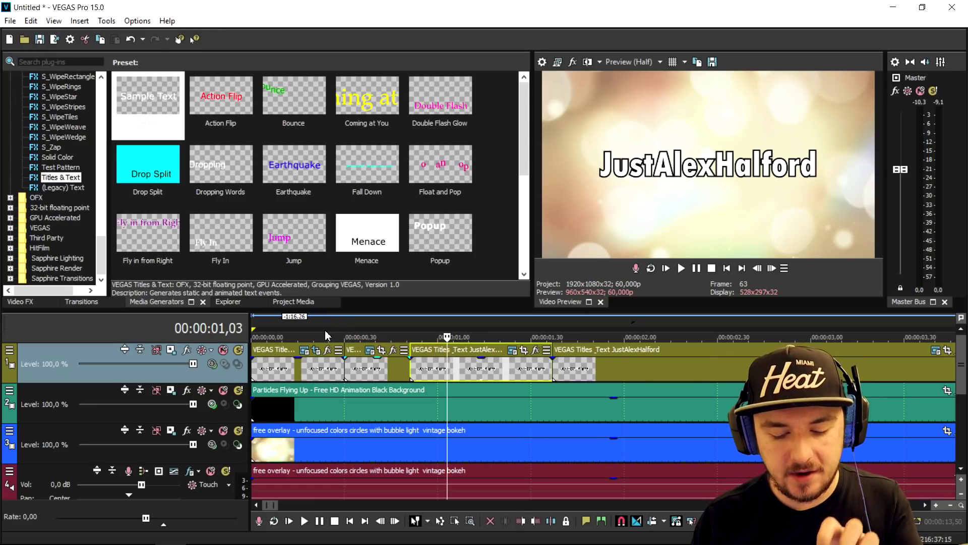
click(25, 302)
key(BackSpace)
key(BackSpace)
text(e)
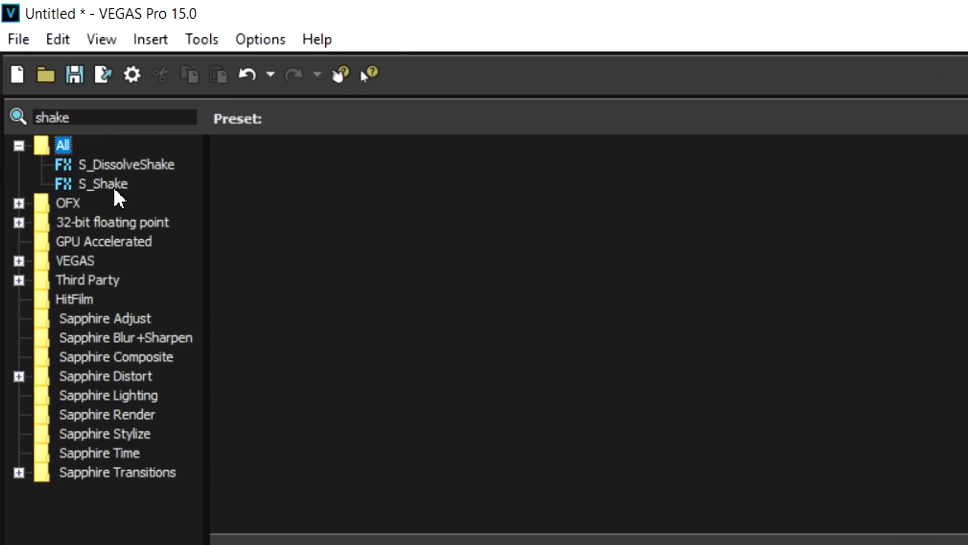
drag(115, 191, 921, 544)
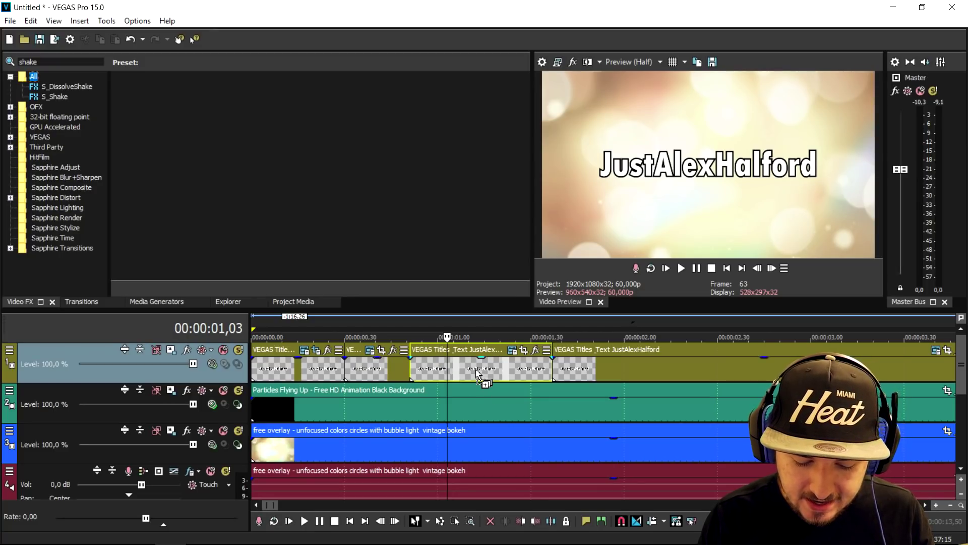
drag(478, 375, 479, 376)
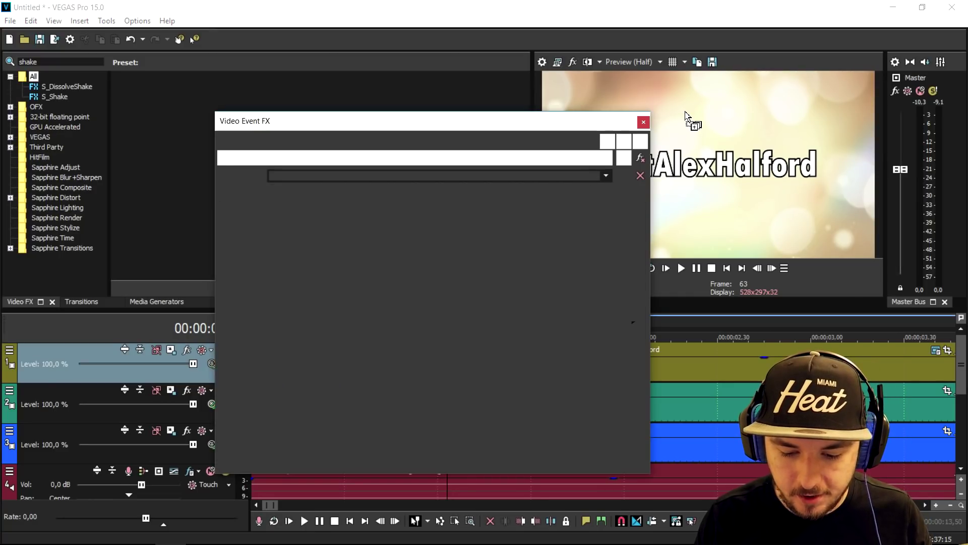
- Close the effect settings of the shaken title piece
click(643, 122)
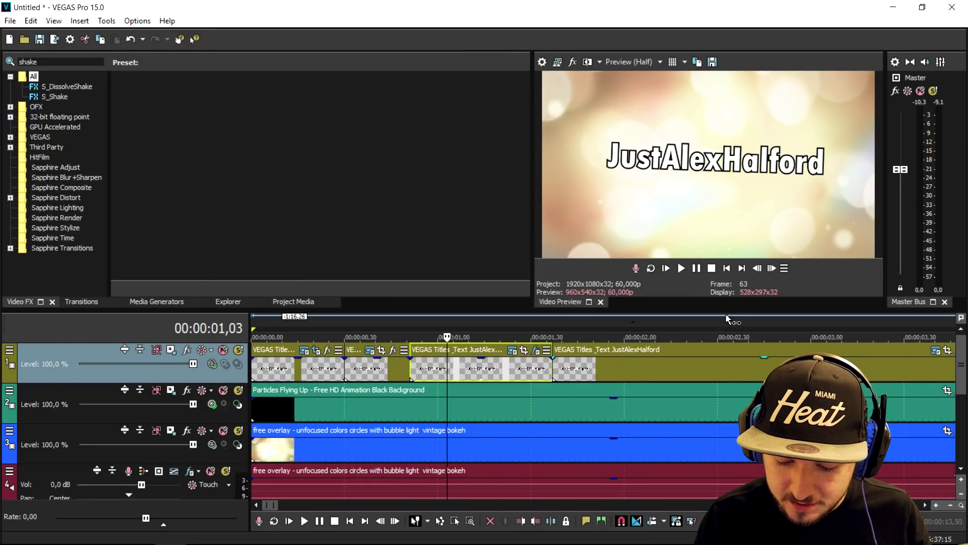
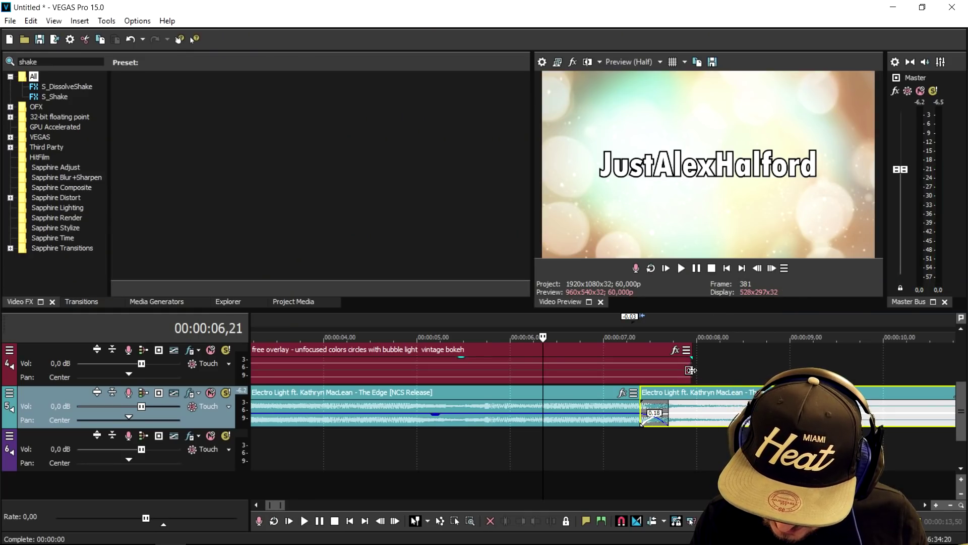
- Trim the ends of the bokeh overlay with its audio and the particles clip to about 00:00:07,33, over the music's crossfade
drag(691, 370, 656, 375)
scroll(656, 374, up, 2)
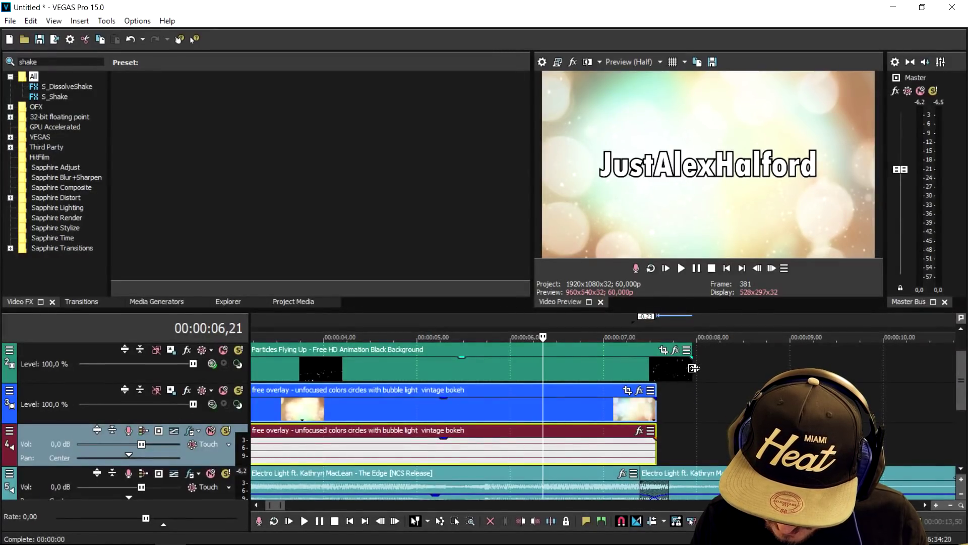
drag(692, 367, 656, 369)
scroll(655, 369, up, 1)
- Play the whole intro from the beginning through the music's fade-out to check the title shake and the clip endings
key(Home)
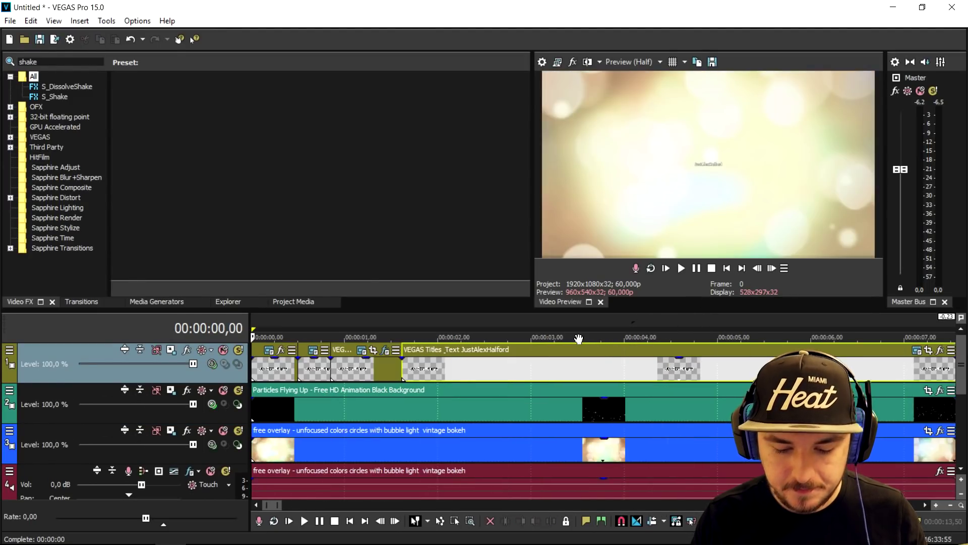
key(space)
scroll(552, 430, down, 3)
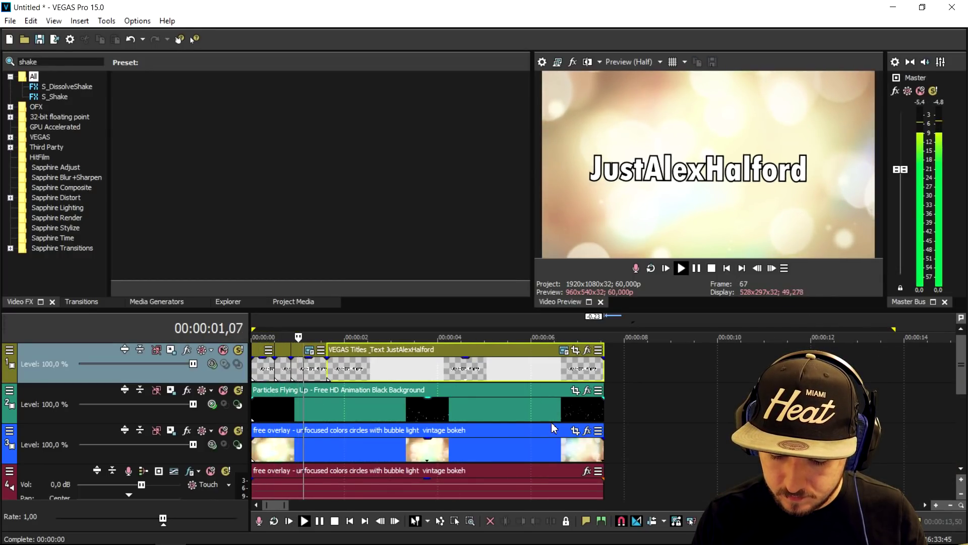
scroll(554, 428, down, 1)
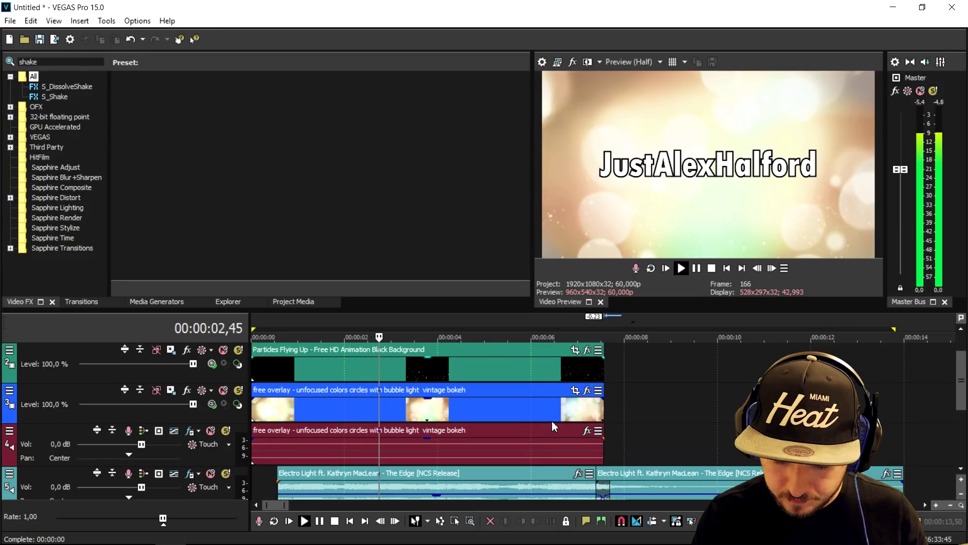
scroll(552, 421, down, 1)
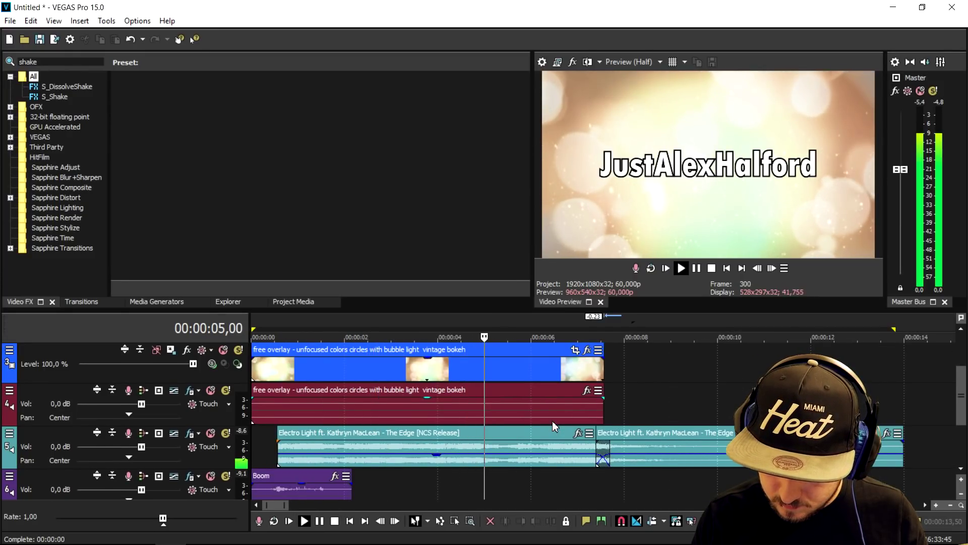
scroll(553, 421, up, 2)
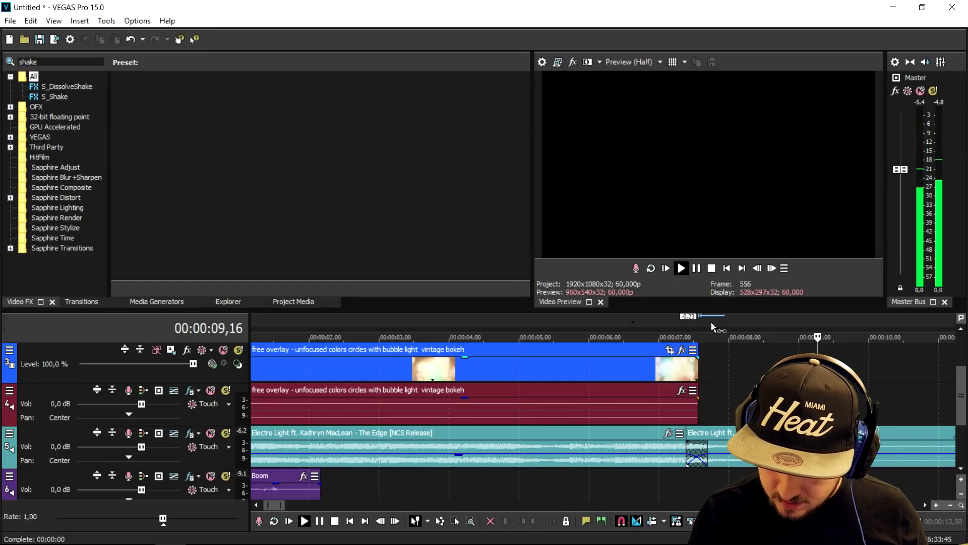
scroll(704, 336, down, 2)
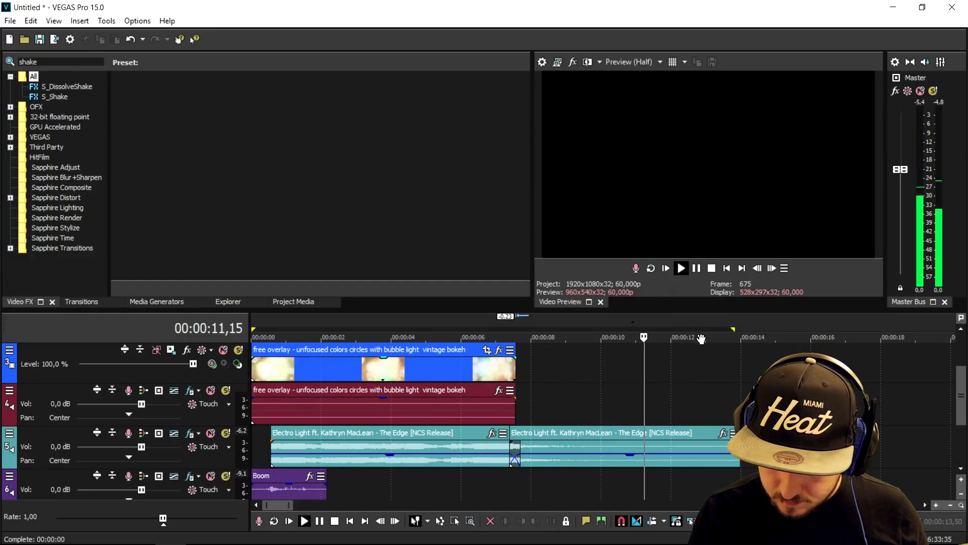